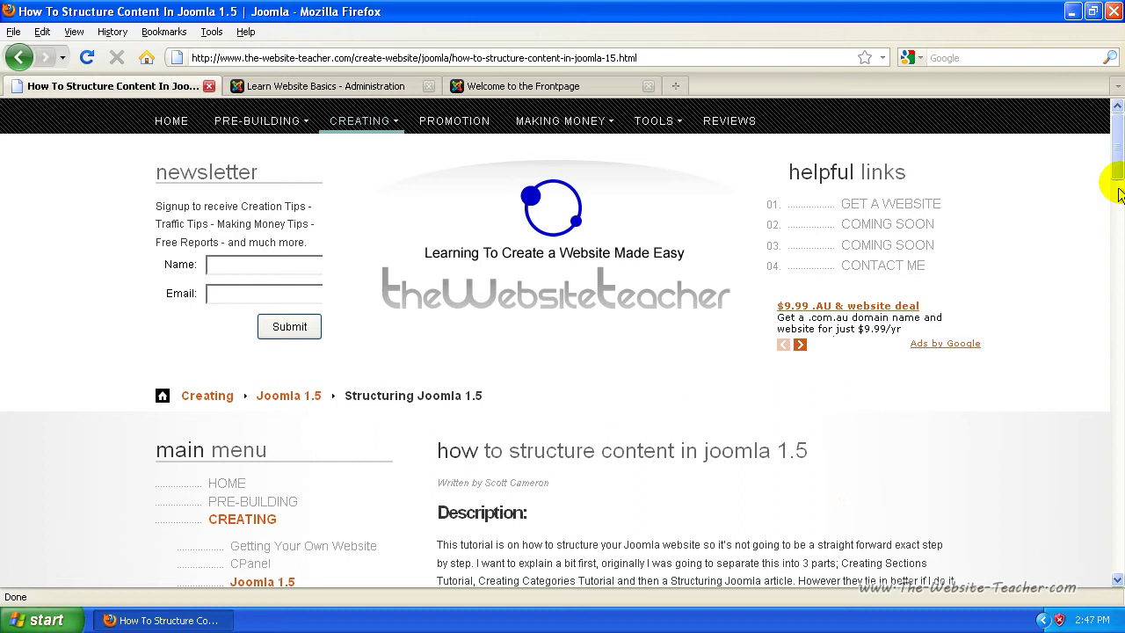
# Step: Scroll the tutorial down to the diagram of Section 1 with Categories 1, 2, 3, 5 and Articles 1–8
pyautogui.moveTo(1116, 138); pyautogui.dragTo(1117, 209)
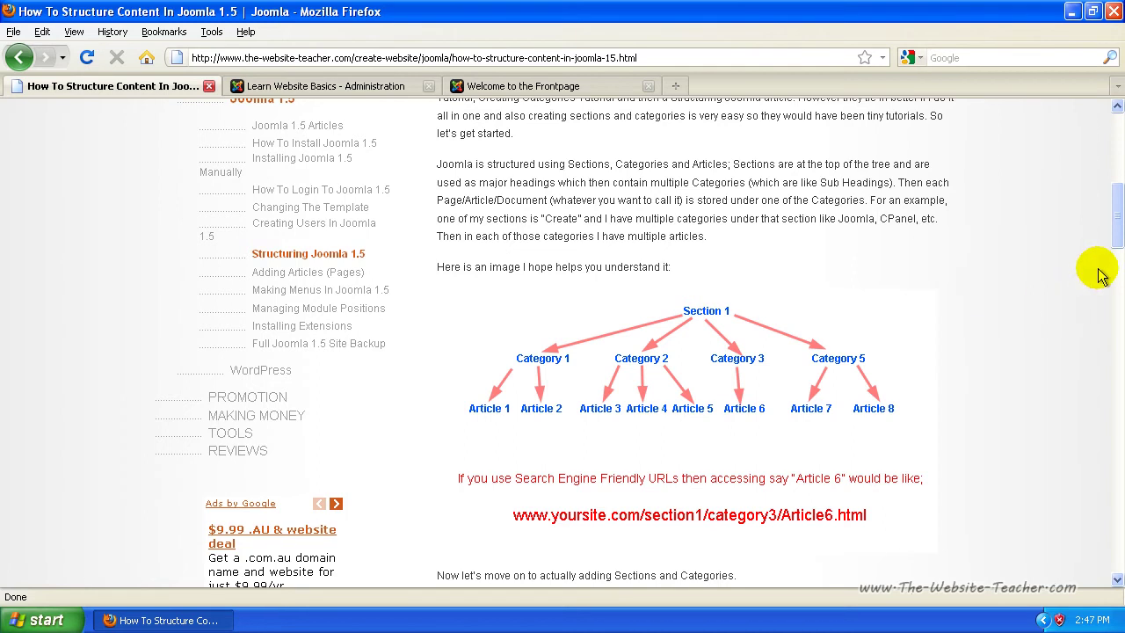
pyautogui.moveTo(1114, 237); pyautogui.dragTo(1118, 158)
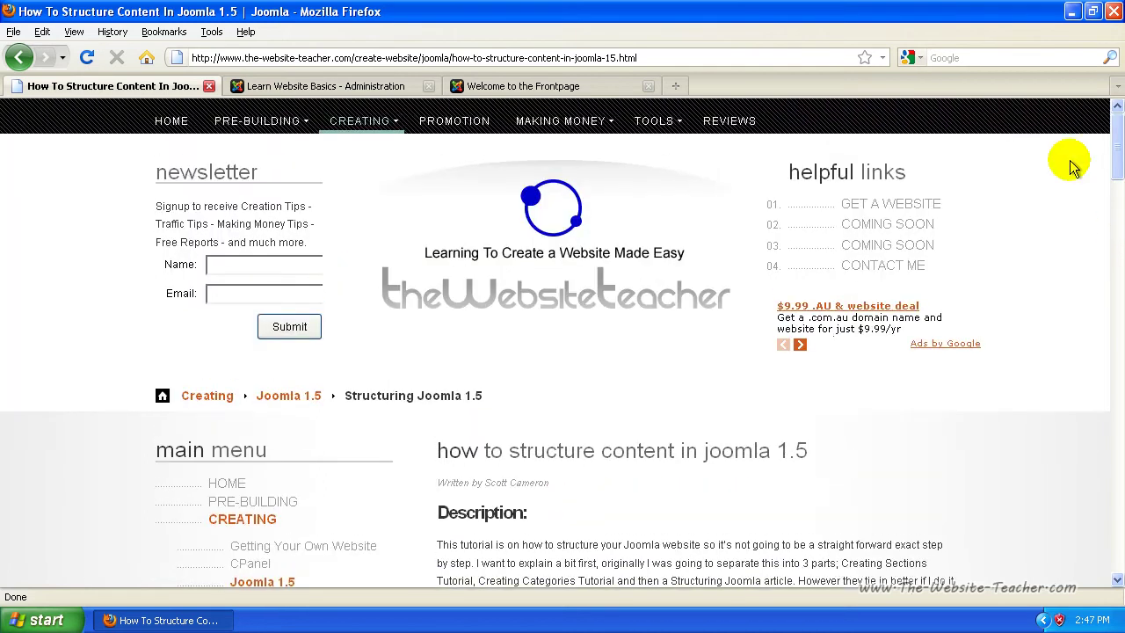
pyautogui.moveTo(321, 115)
pyautogui.moveTo(224, 127)
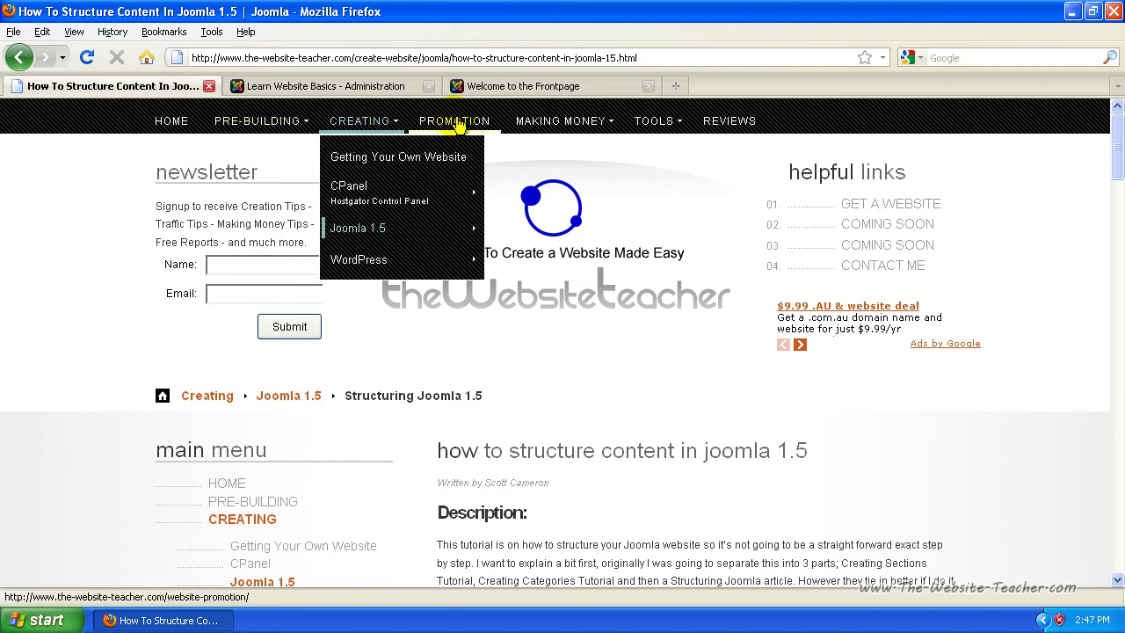
pyautogui.moveTo(549, 123)
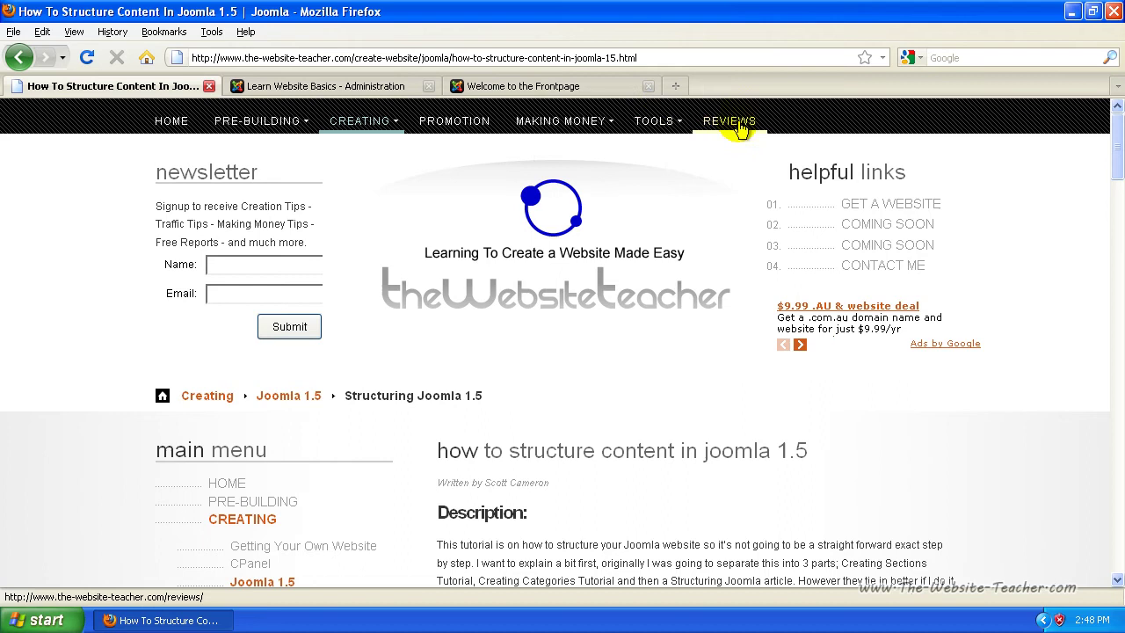
pyautogui.moveTo(351, 141)
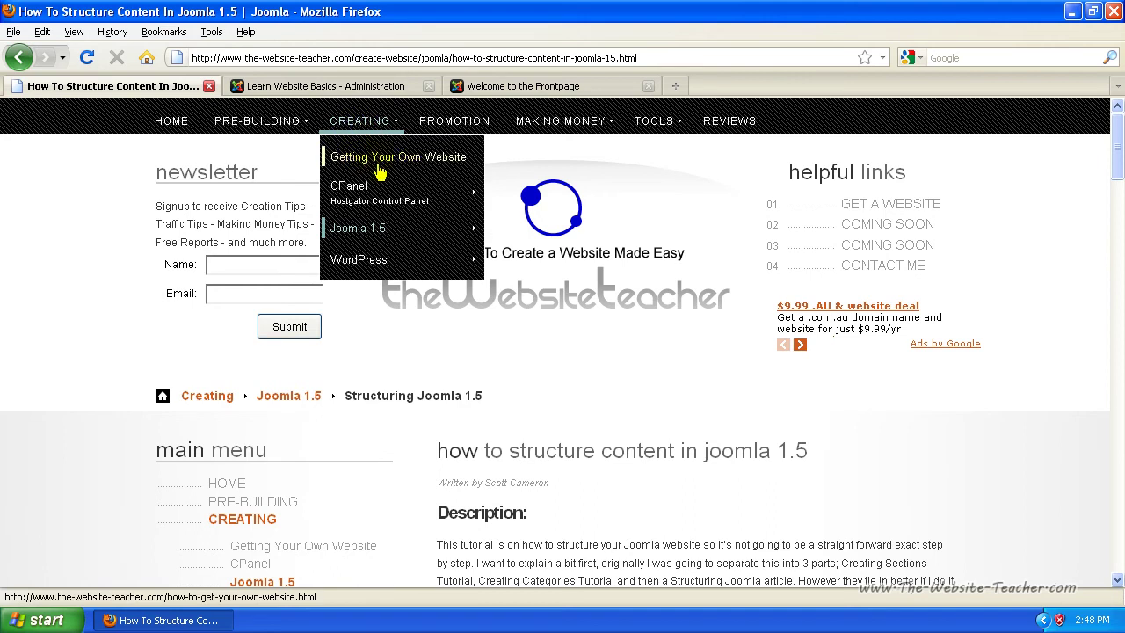
pyautogui.moveTo(355, 198)
pyautogui.moveTo(348, 243)
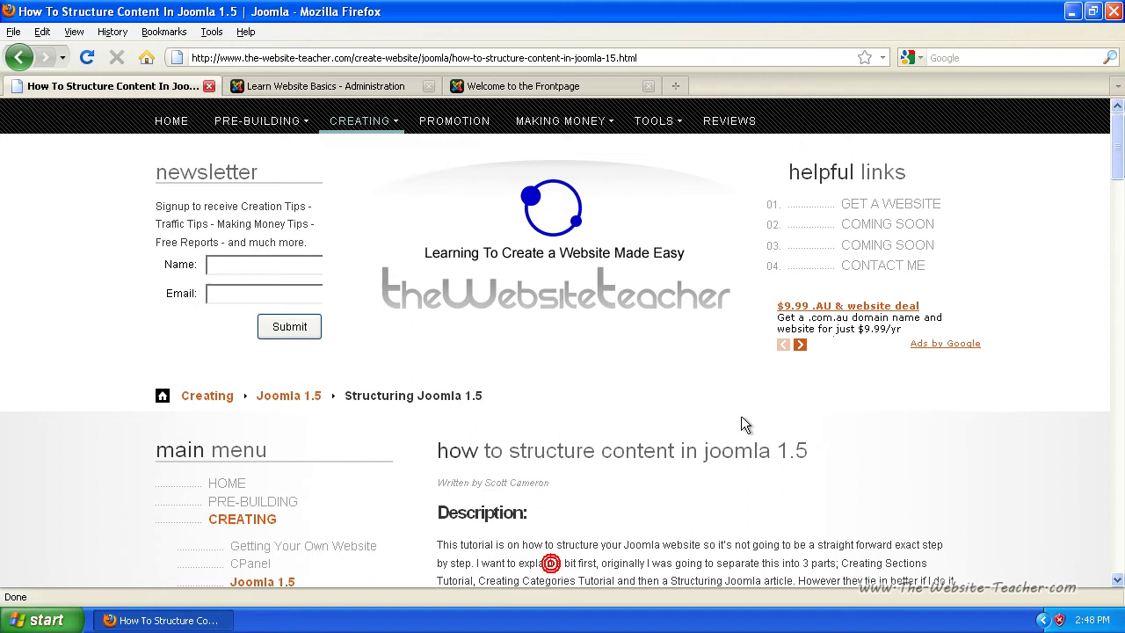
pyautogui.scroll(-10, 730, 409)
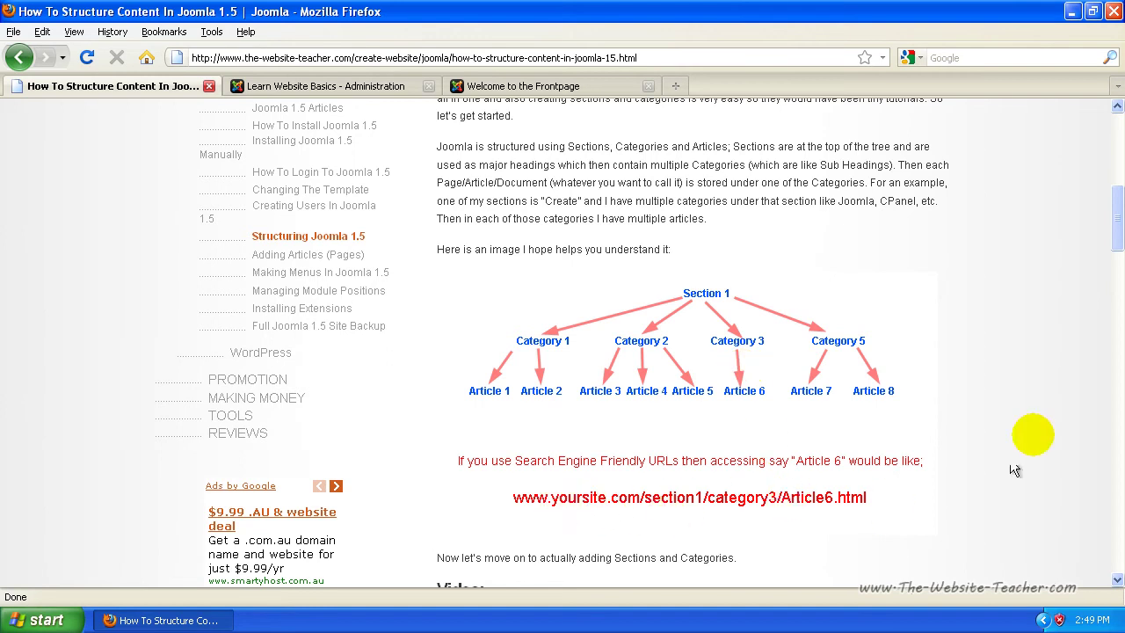
pyautogui.moveTo(1112, 224); pyautogui.dragTo(1111, 267)
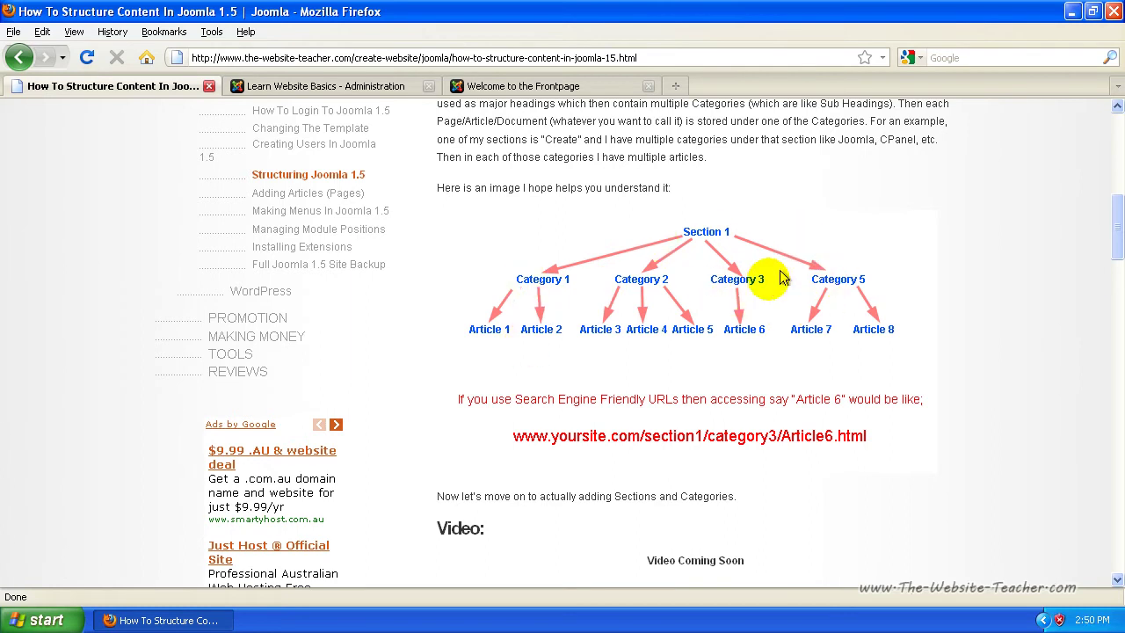
pyautogui.scroll(5, 743, 343)
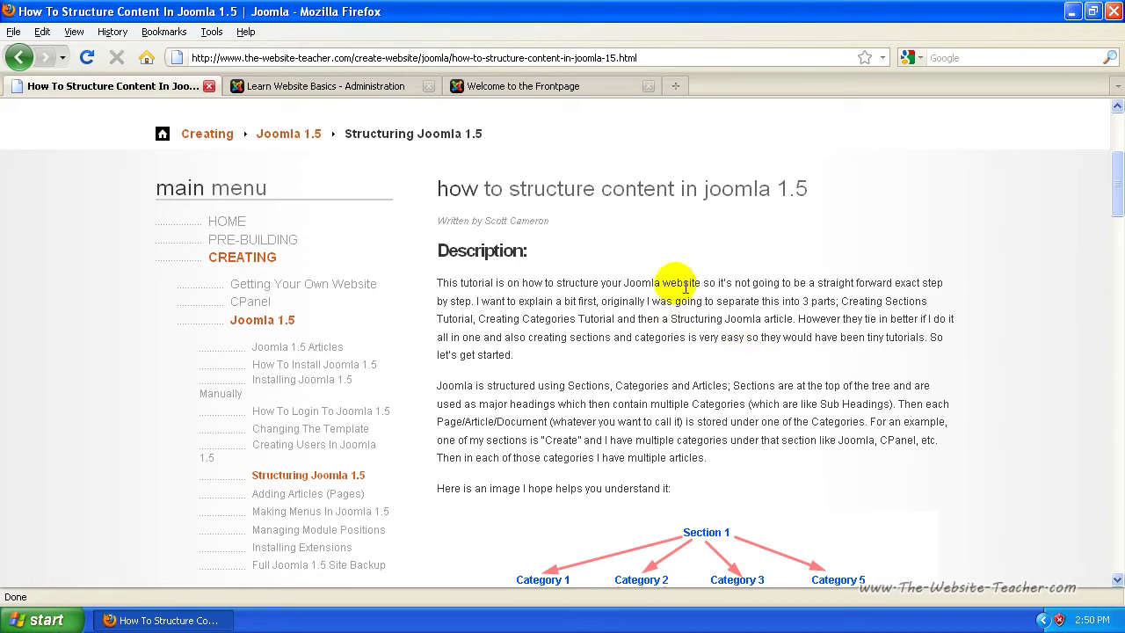
pyautogui.moveTo(437, 188); pyautogui.dragTo(807, 192)
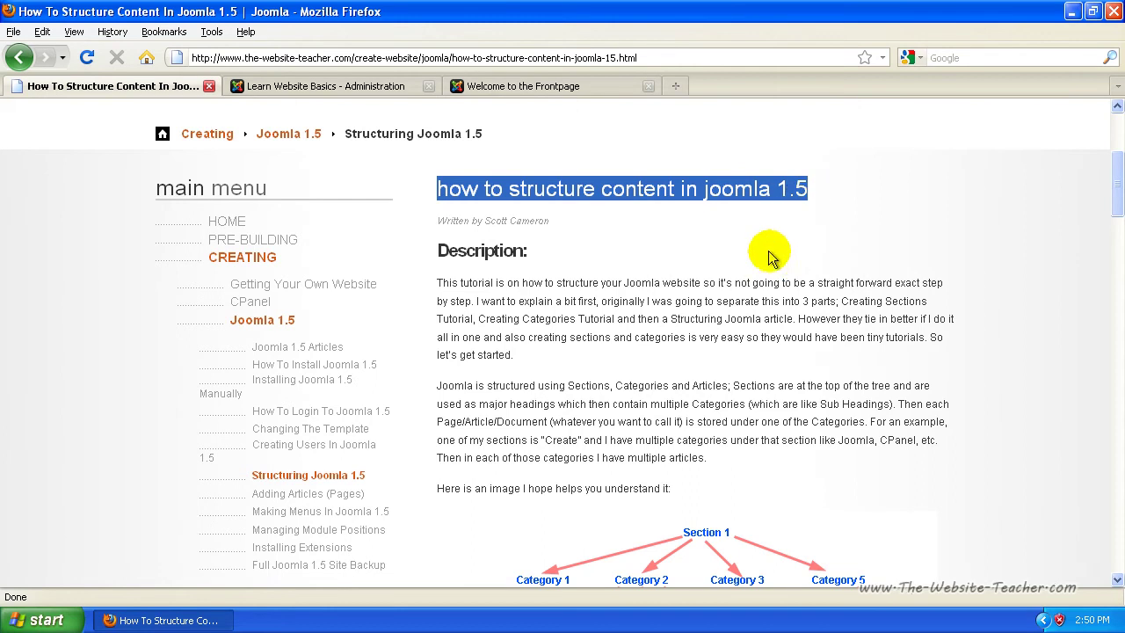
pyautogui.moveTo(1118, 193); pyautogui.dragTo(1068, 181)
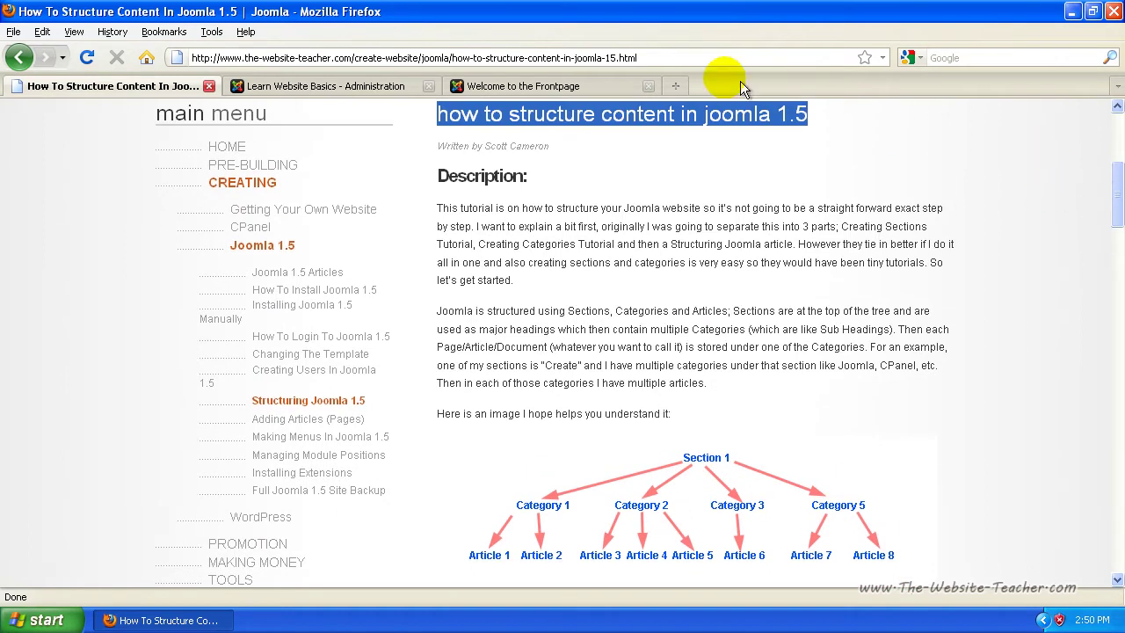
pyautogui.moveTo(422, 57); pyautogui.dragTo(448, 57)
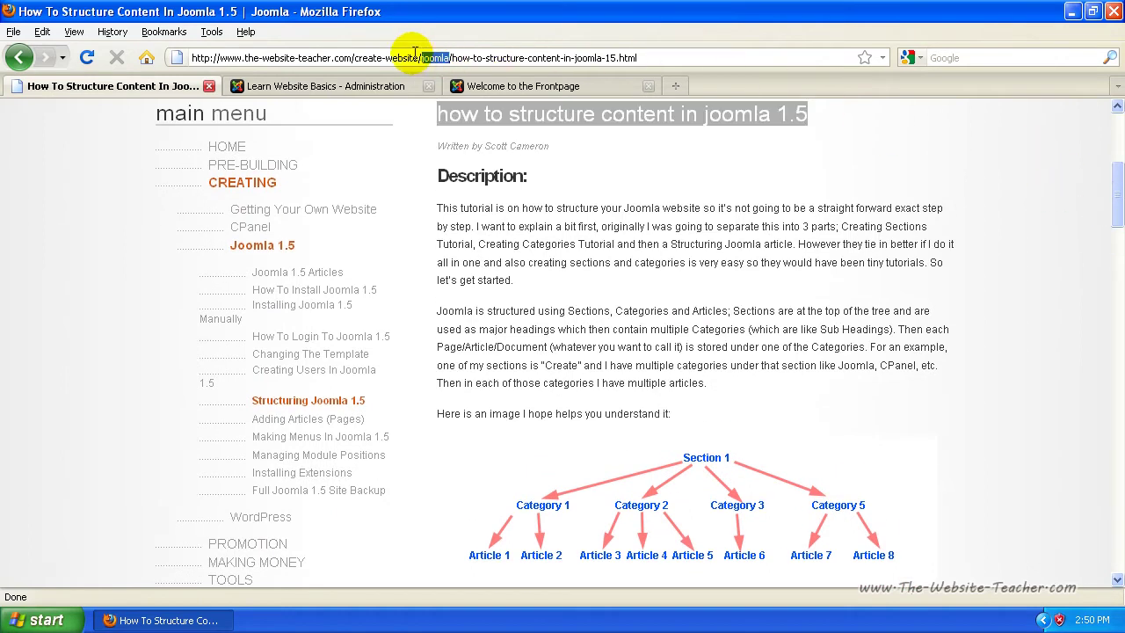
pyautogui.moveTo(354, 57); pyautogui.dragTo(417, 61)
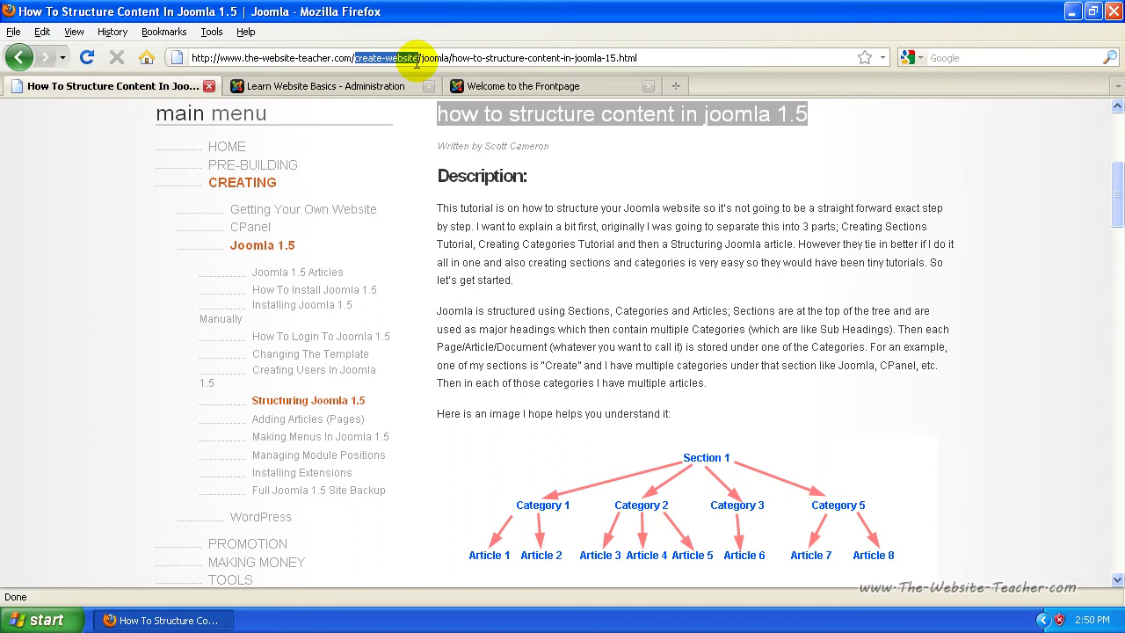
pyautogui.scroll(7, 583, 263)
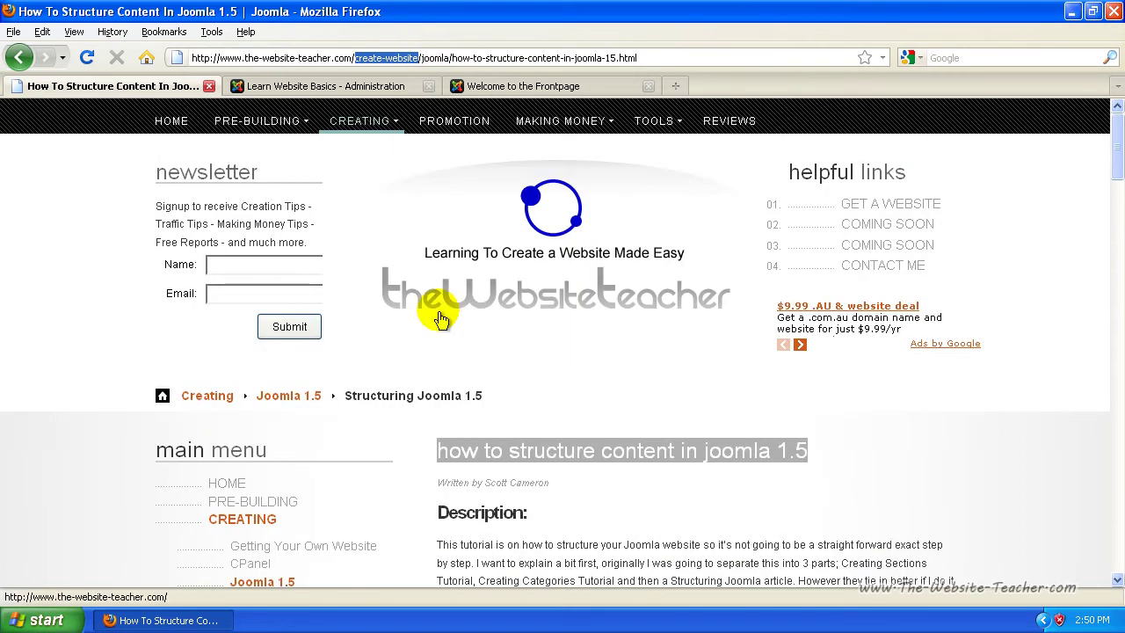
pyautogui.moveTo(378, 127)
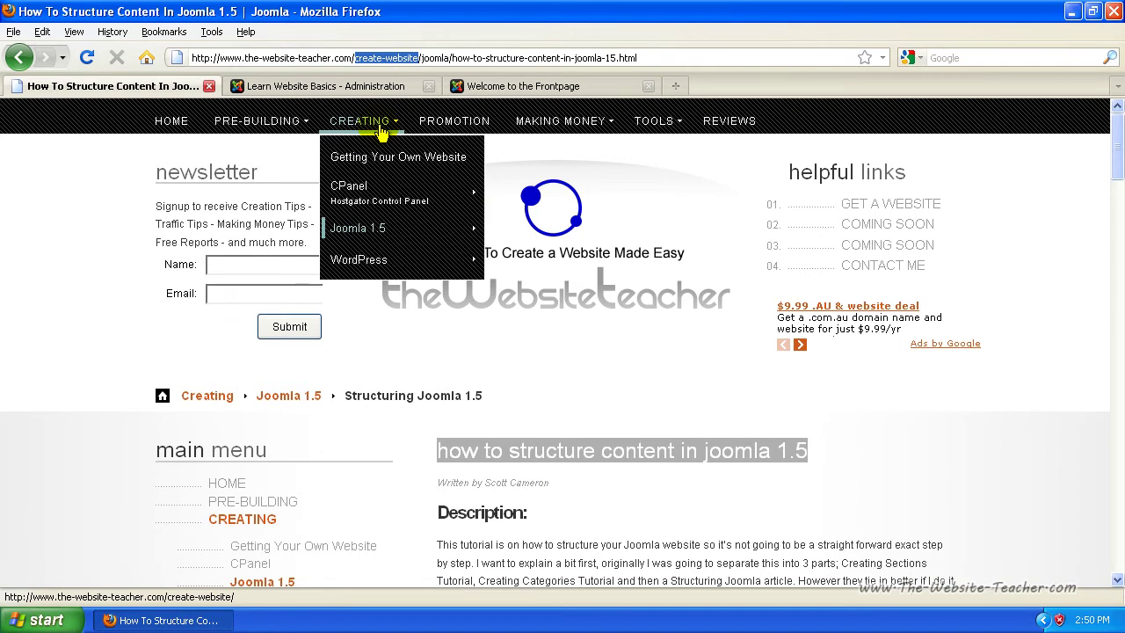
pyautogui.moveTo(360, 237)
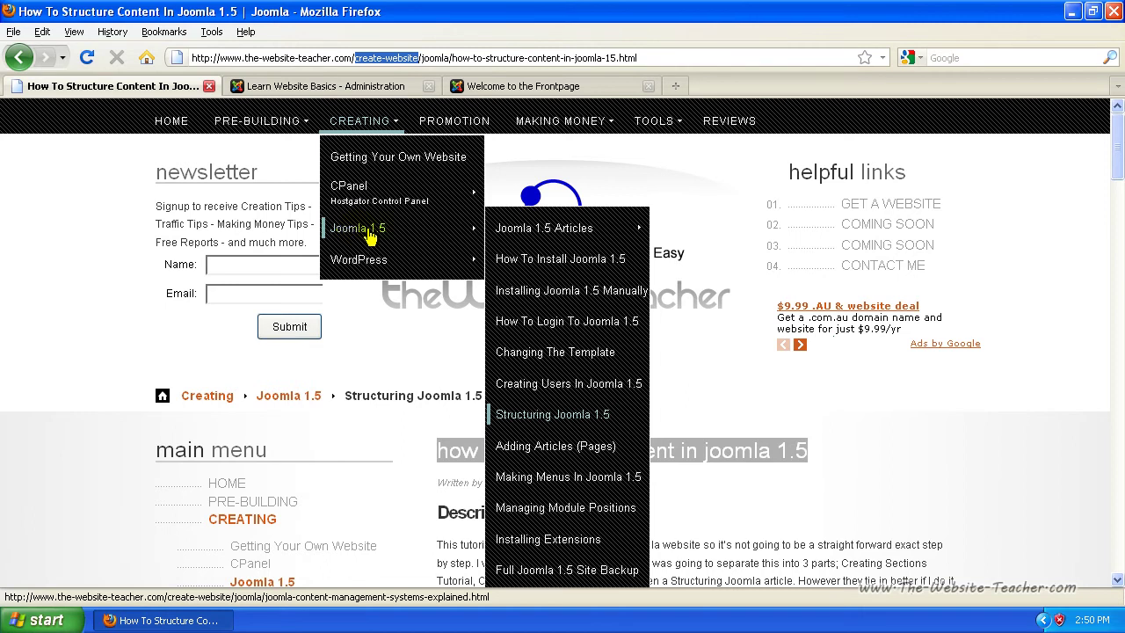
pyautogui.scroll(-10, 794, 531)
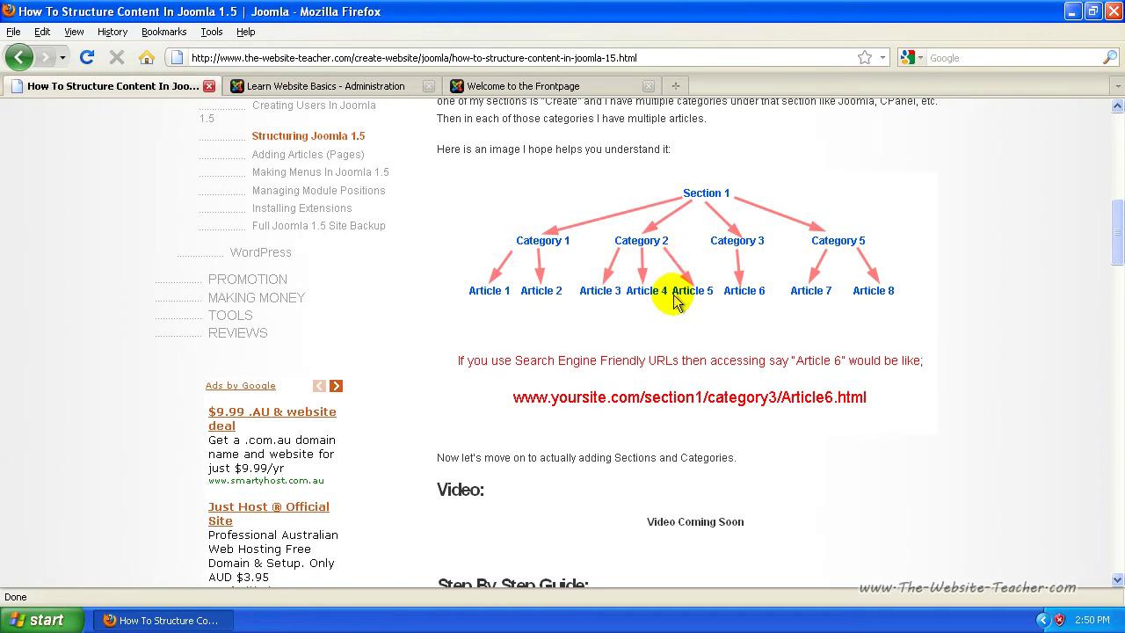
# Step: Switch to the 'Learn Website Basics - Administration' tab showing the Joomla control panel
pyautogui.click(344, 87)
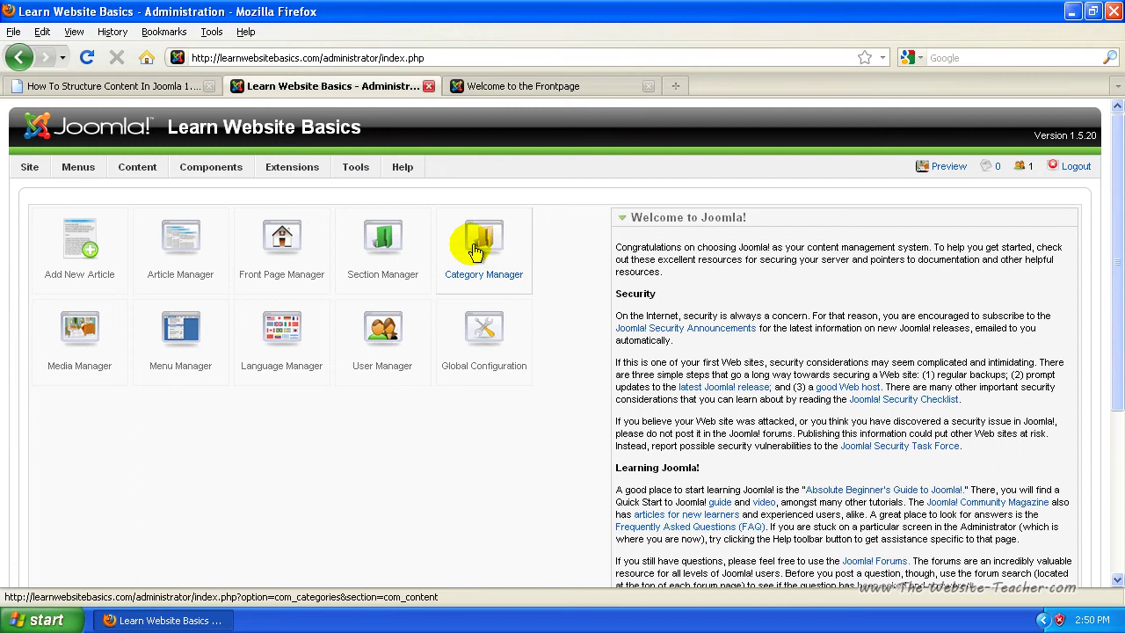
pyautogui.moveTo(138, 173)
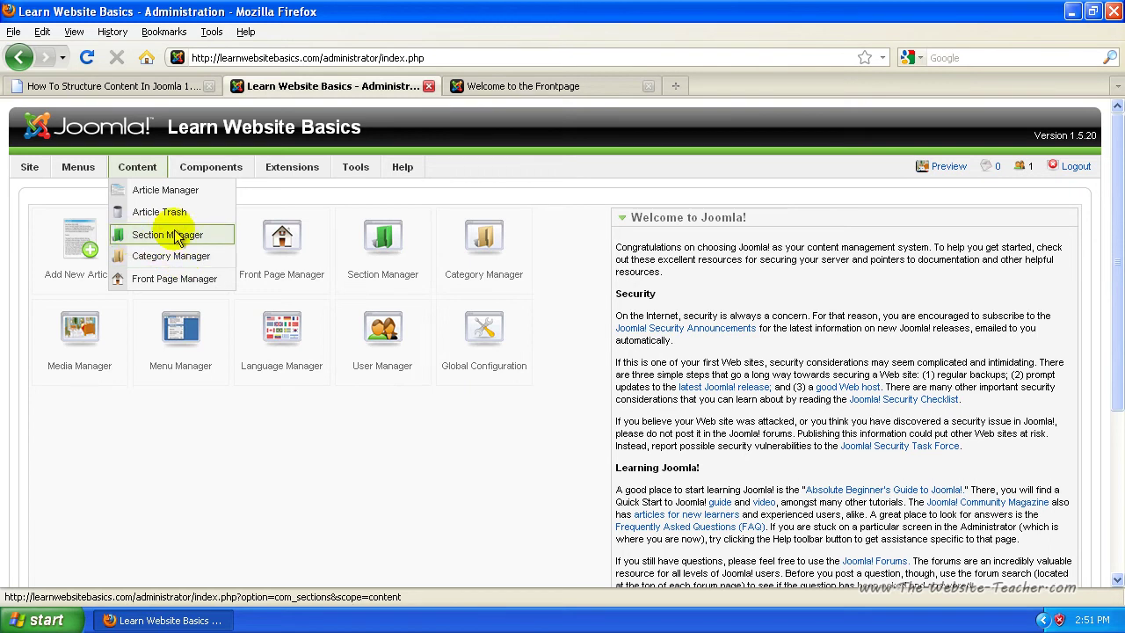
# Step: Open the Section Manager, select About Joomla!, and start a blank new section
pyautogui.click(382, 244)
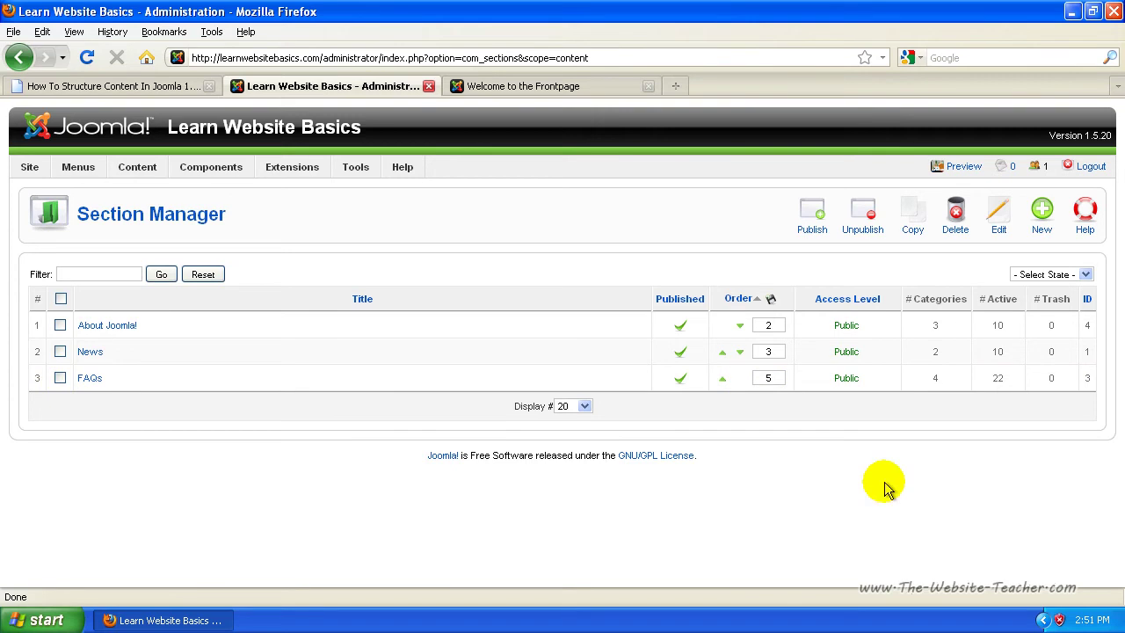
pyautogui.click(60, 325)
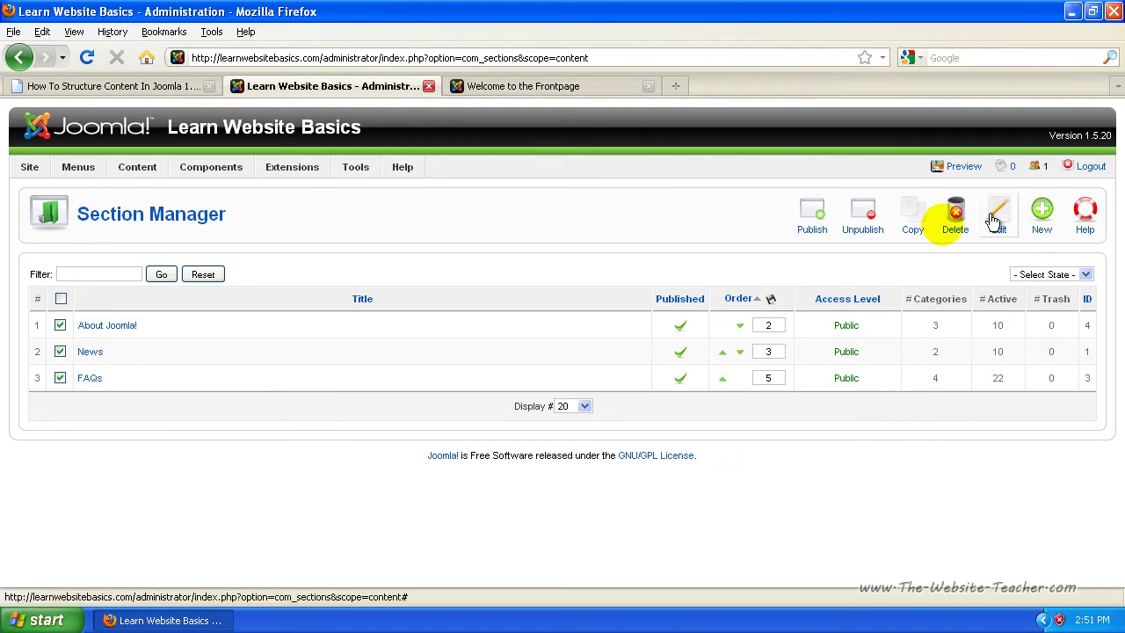
pyautogui.click(1042, 220)
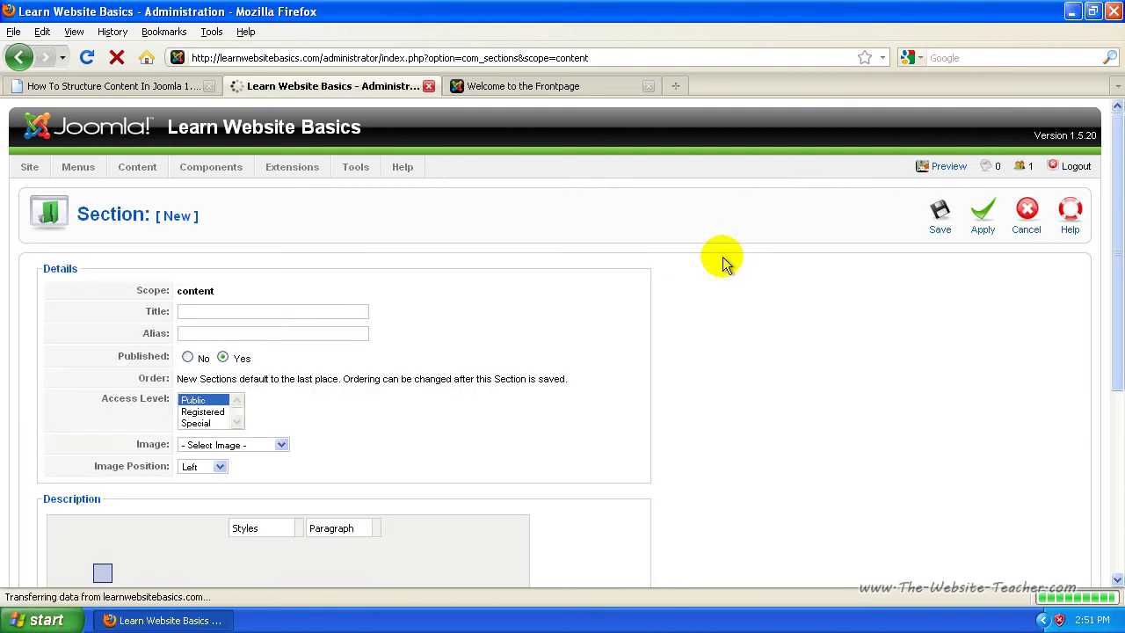
# Step: Title the section 'new section', keeping Published Yes and Public access
pyautogui.scroll(-5, 721, 259)
pyautogui.scroll(5, 722, 260)
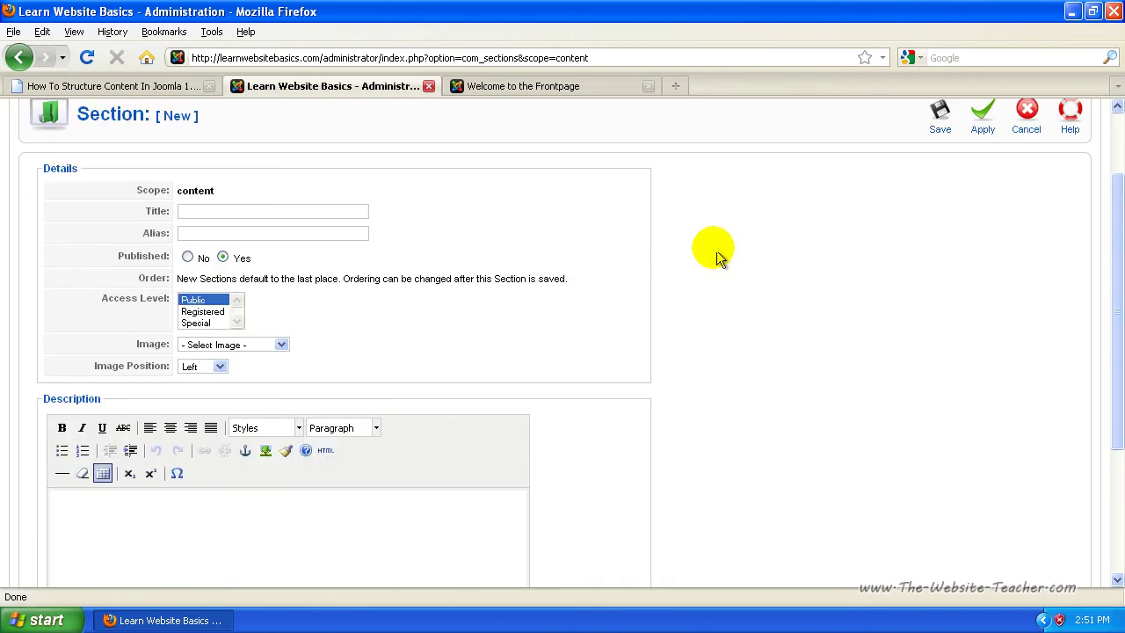
pyautogui.click(222, 210)
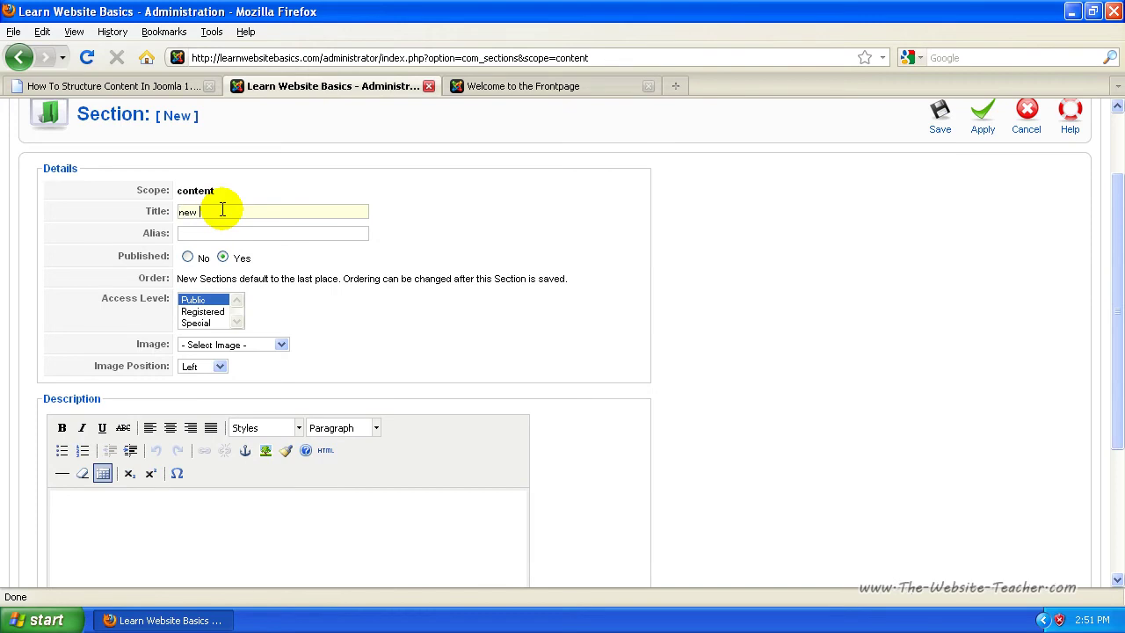
pyautogui.write('new section')
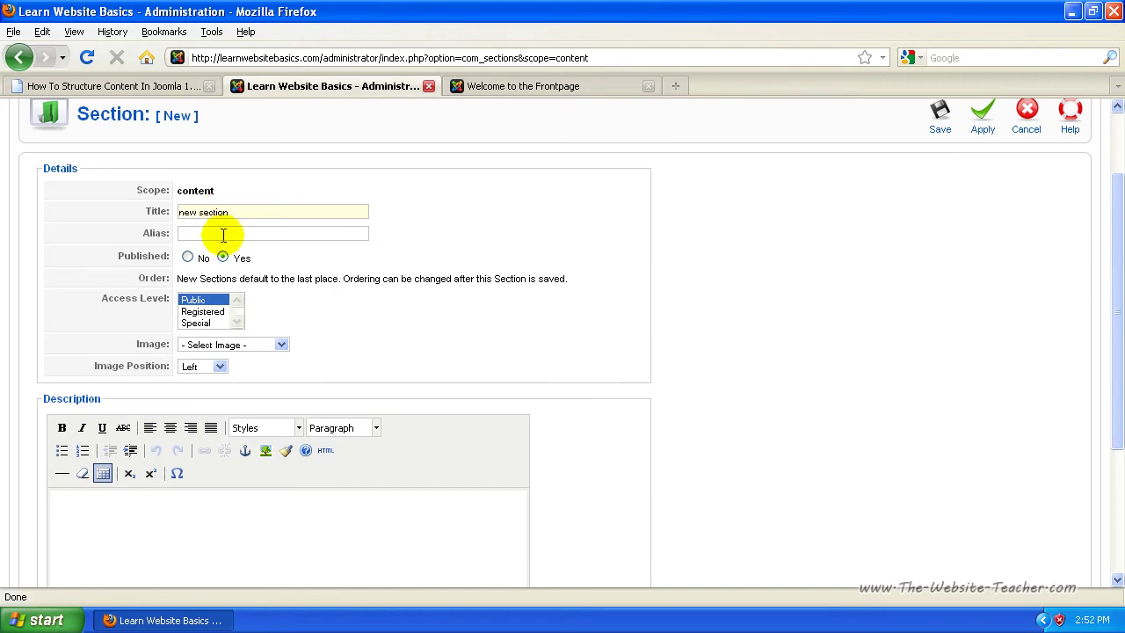
pyautogui.press('Tab')
pyautogui.moveTo(231, 210); pyautogui.dragTo(157, 215)
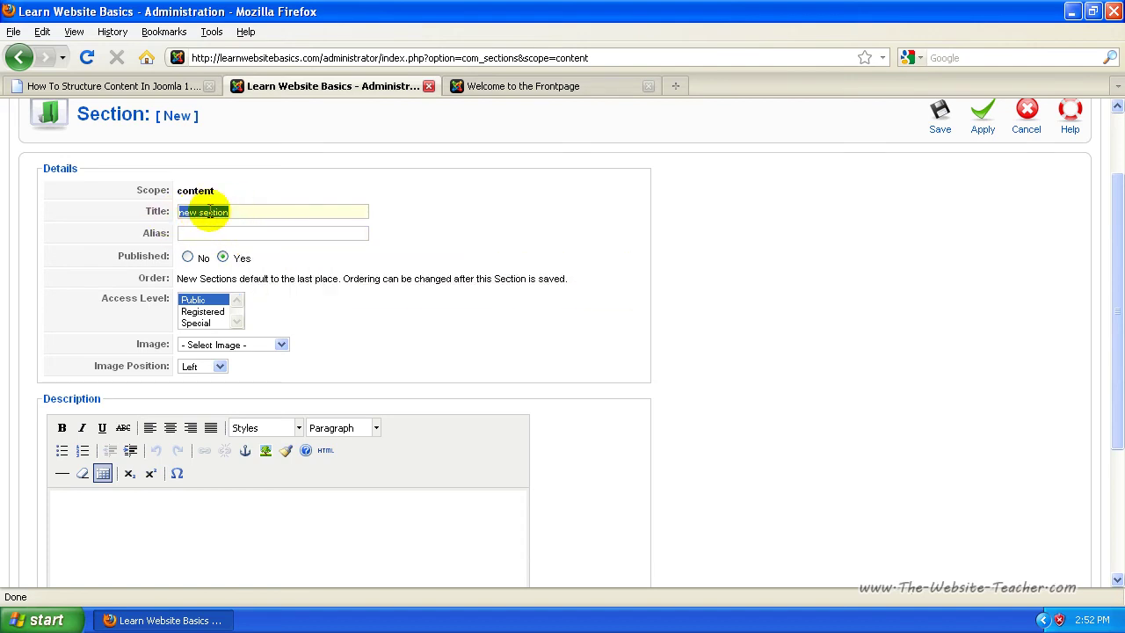
pyautogui.click(544, 250)
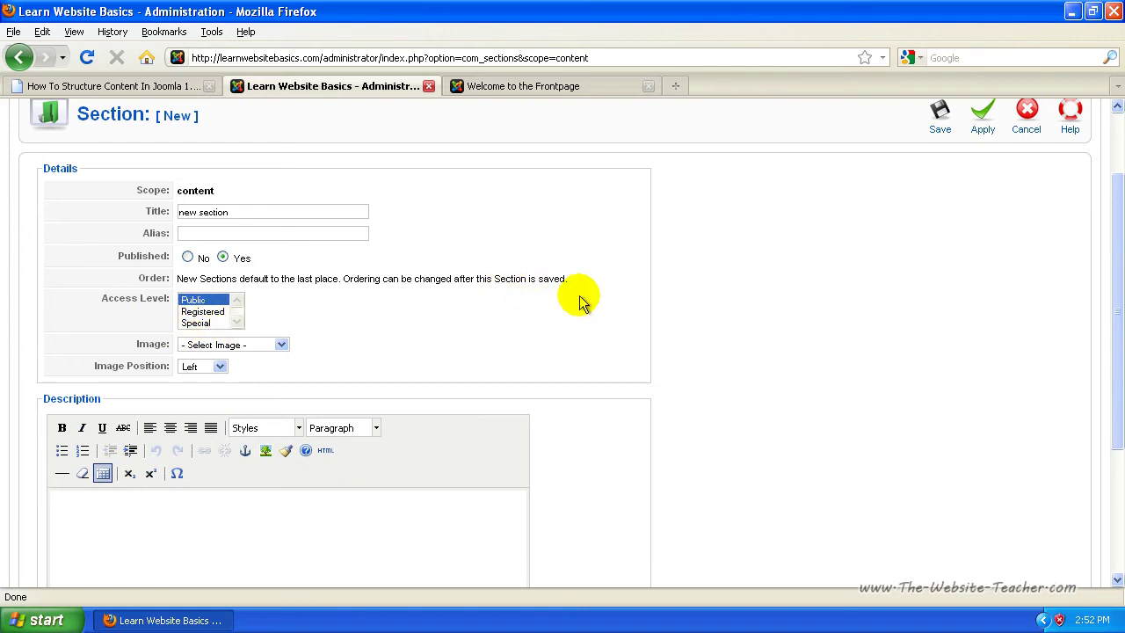
pyautogui.scroll(-2, 580, 303)
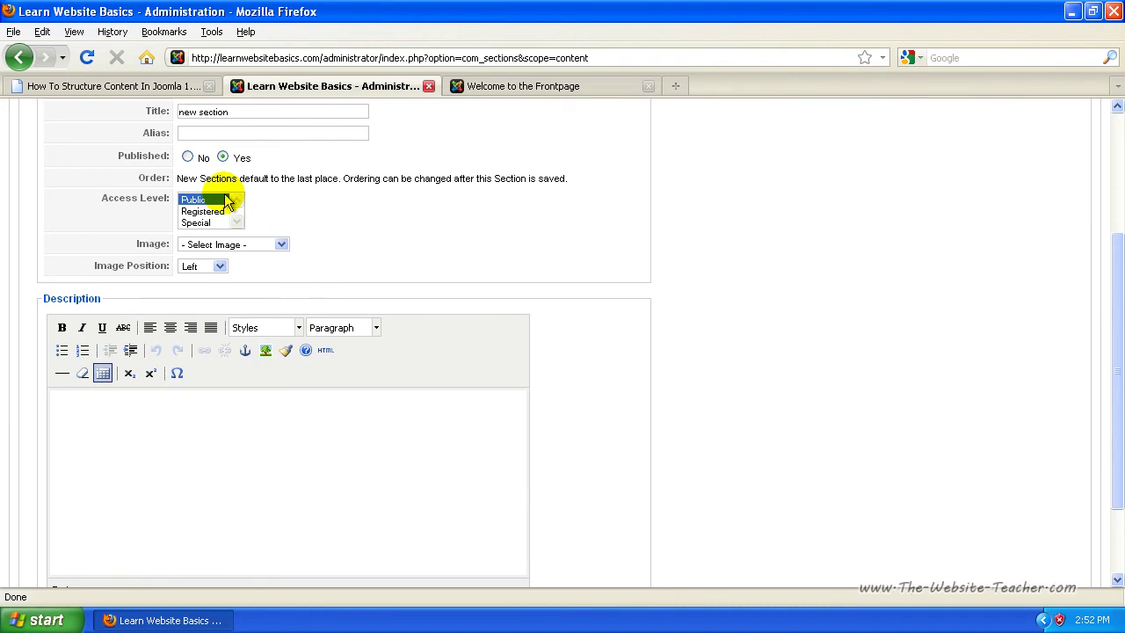
pyautogui.click(385, 485)
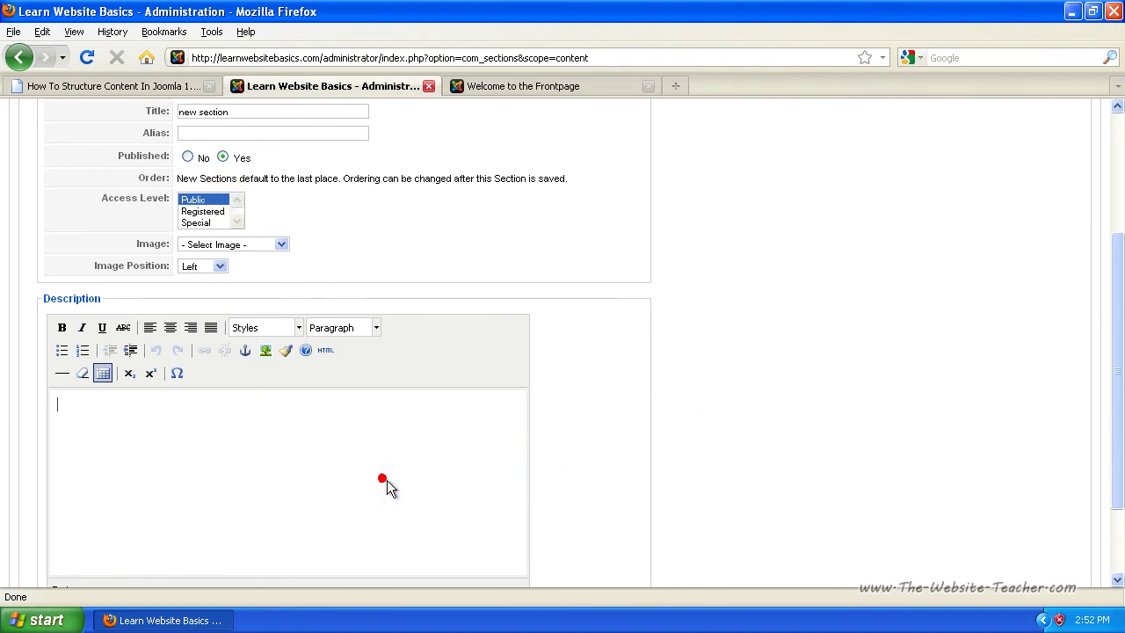
pyautogui.scroll(-2, 237, 449)
pyautogui.scroll(2, 236, 449)
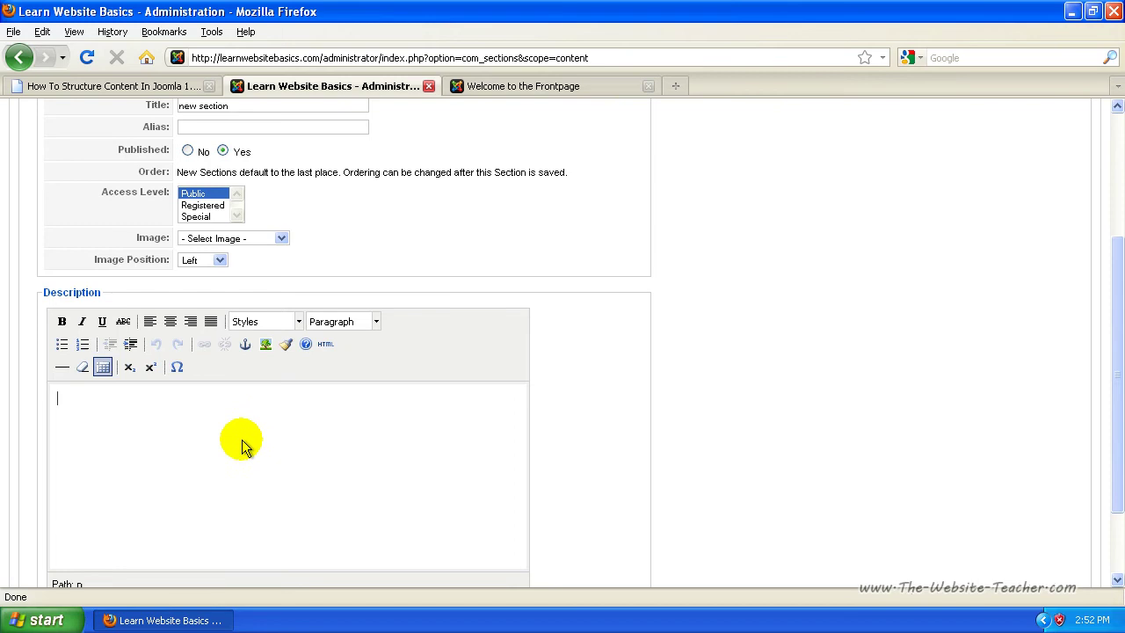
pyautogui.scroll(2, 789, 400)
pyautogui.scroll(2, 788, 396)
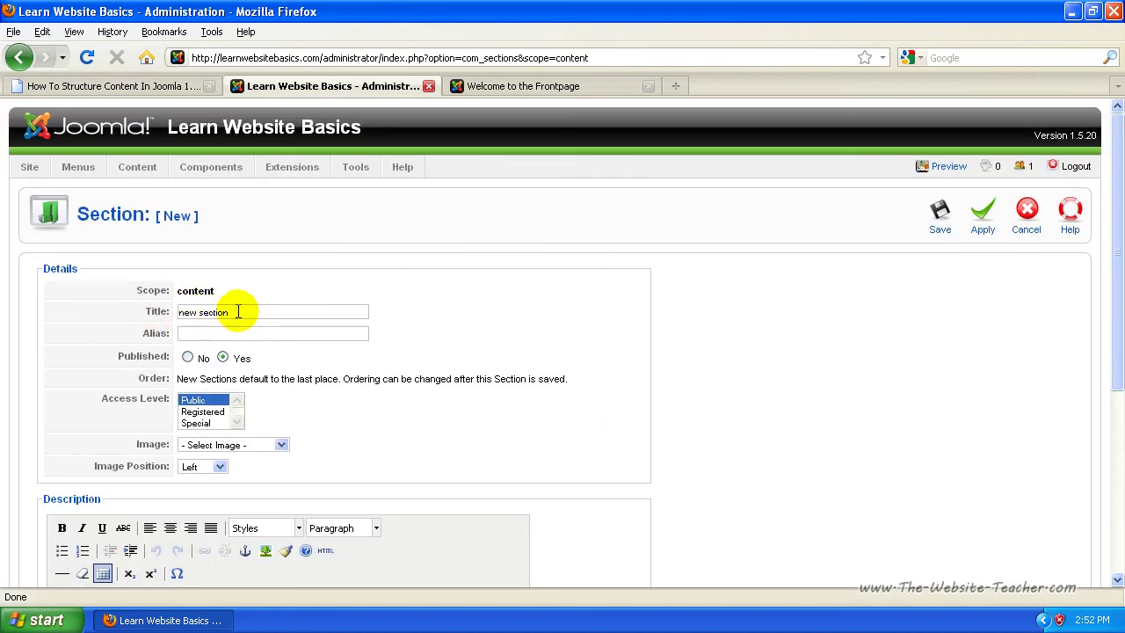
# Step: Save 'new section' as section ID 5 and open the Category Manager
pyautogui.click(940, 218)
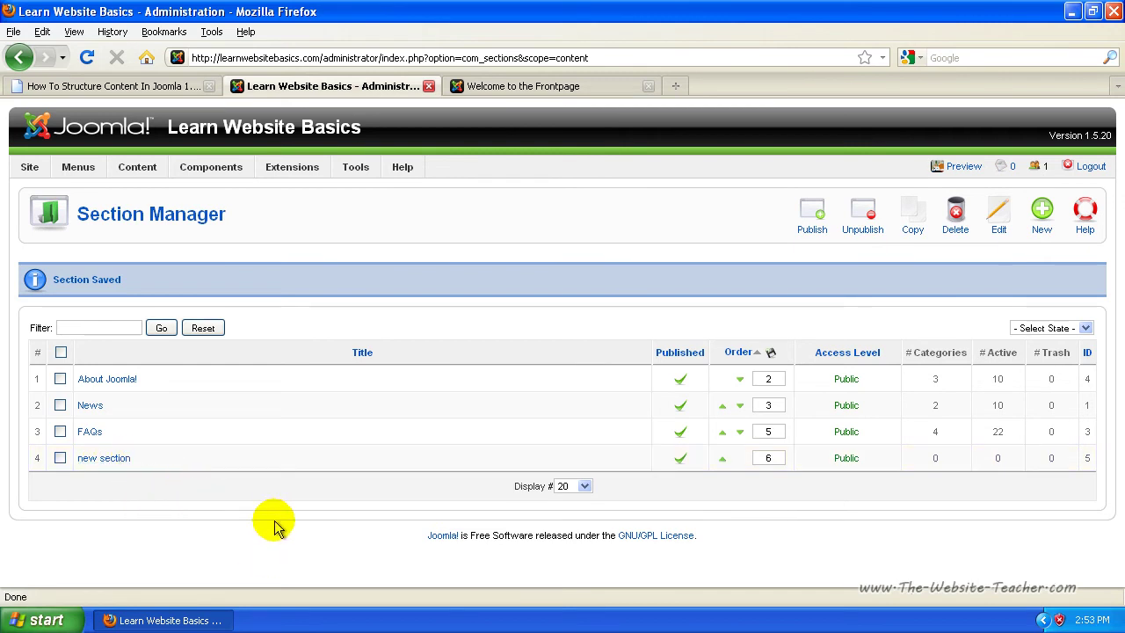
pyautogui.moveTo(137, 173)
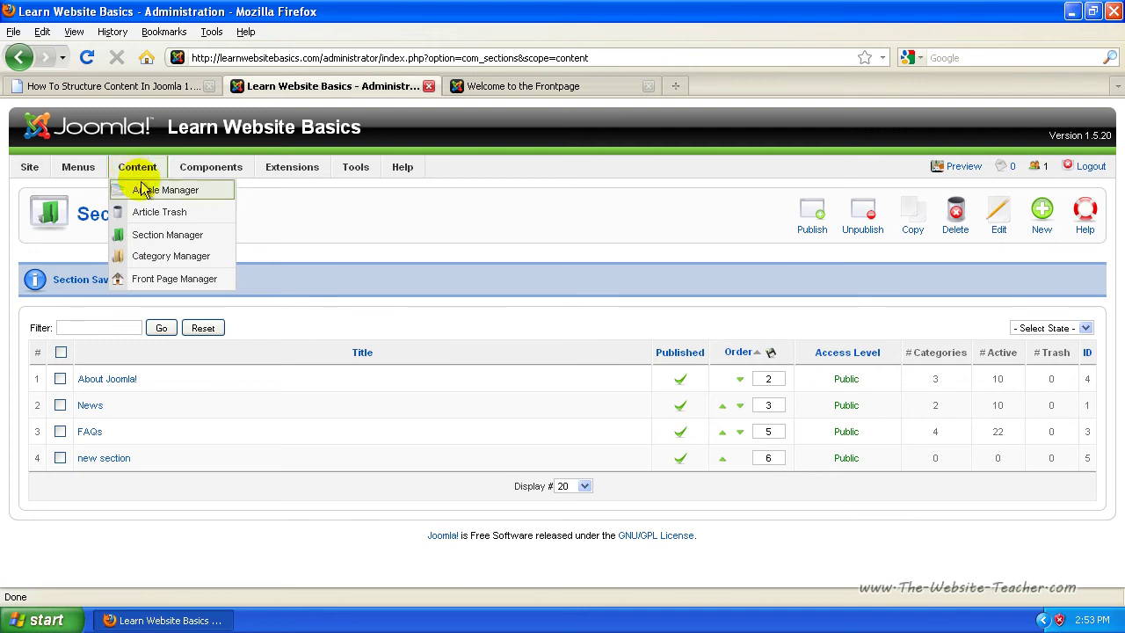
pyautogui.click(179, 258)
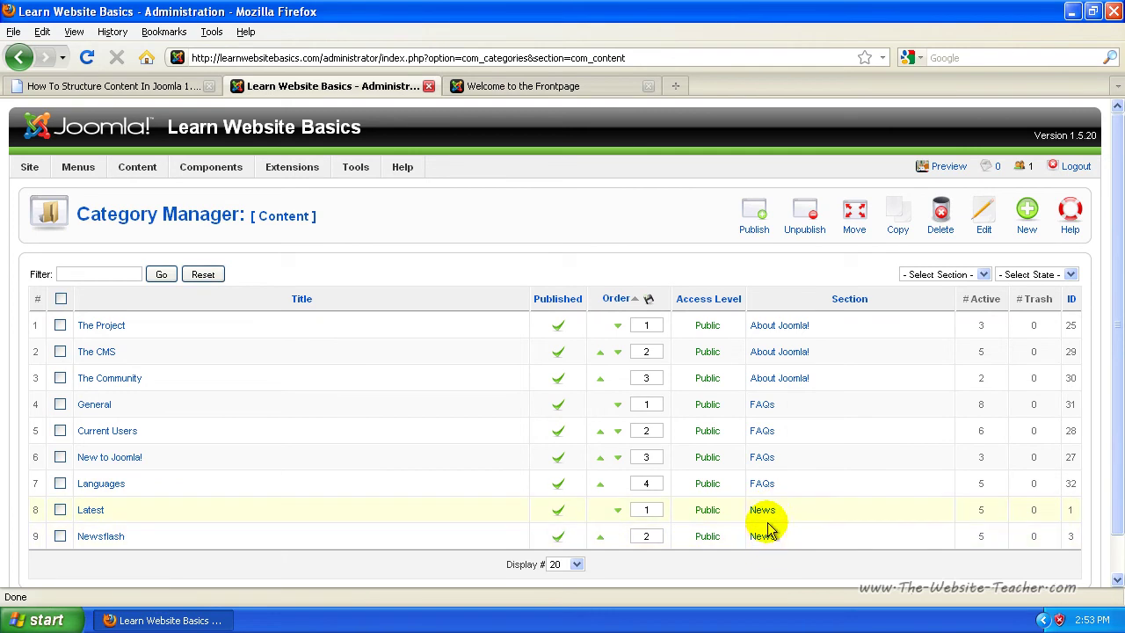
# Step: Start a new category and give it the title 'creating'
pyautogui.click(1028, 214)
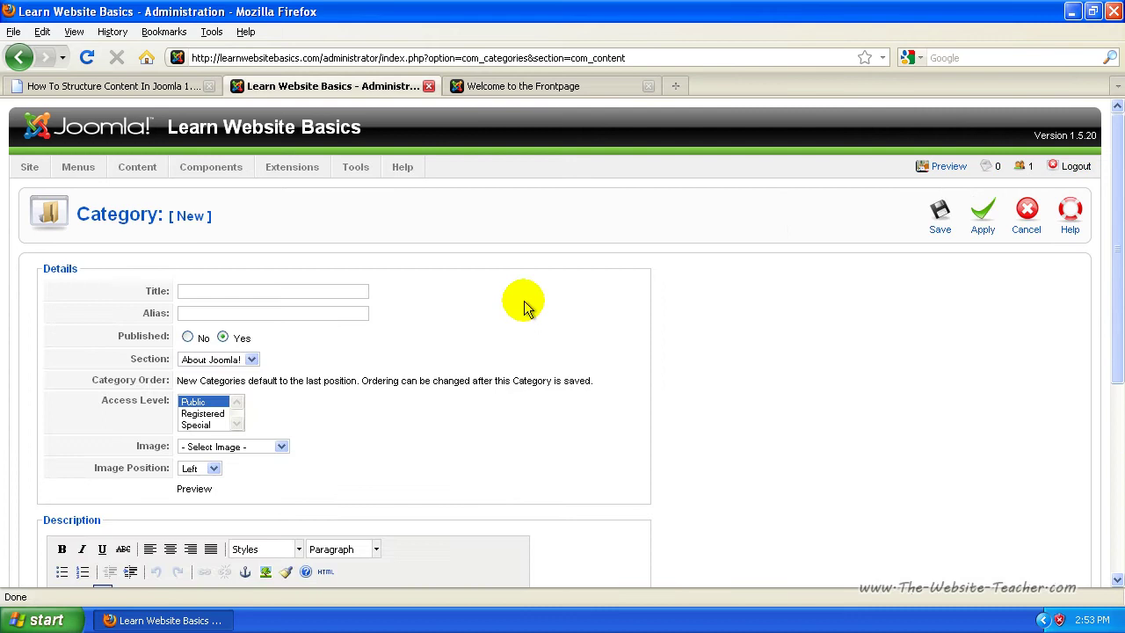
pyautogui.scroll(-4, 369, 382)
pyautogui.scroll(4, 371, 381)
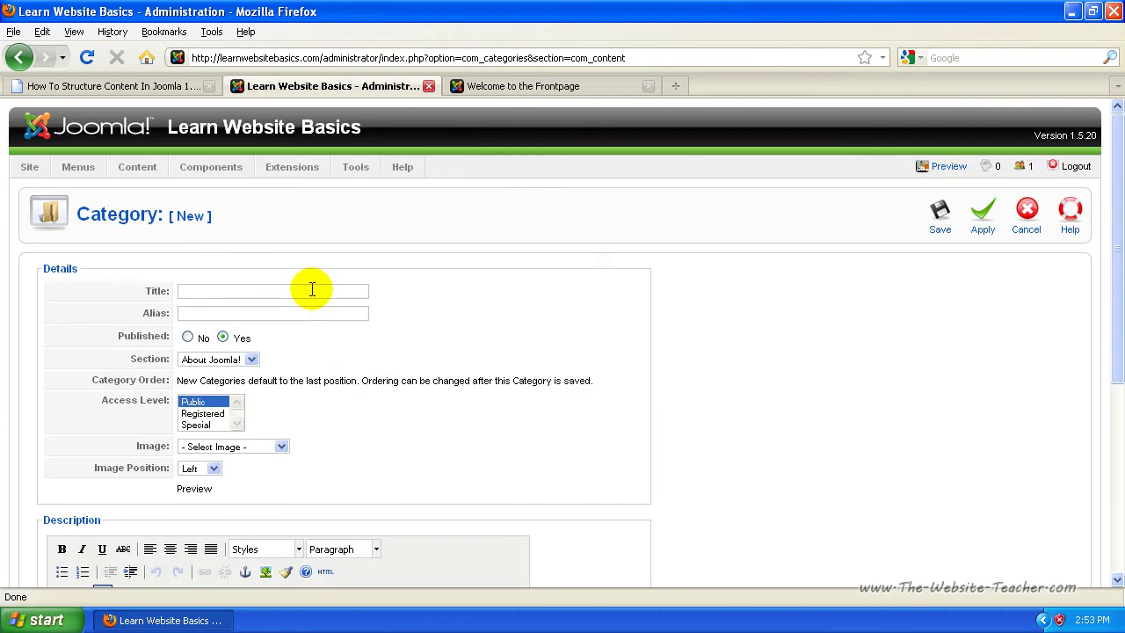
pyautogui.click(310, 290)
pyautogui.click(219, 292)
pyautogui.click(256, 312)
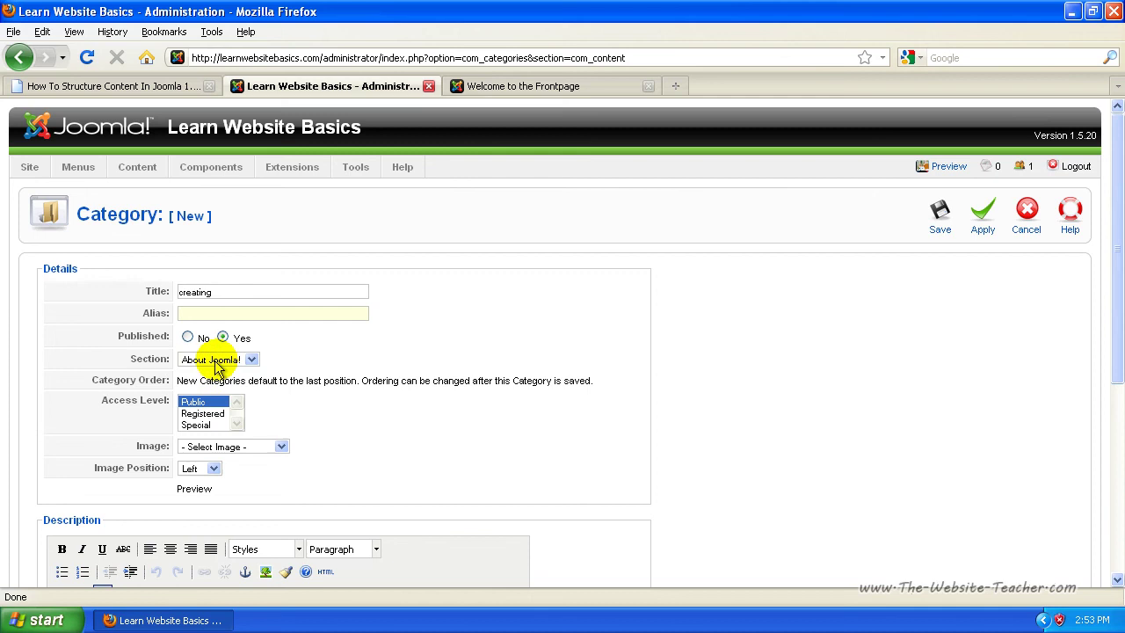
# Step: Assign the category to 'new section' and save it as ID 34
pyautogui.click(252, 360)
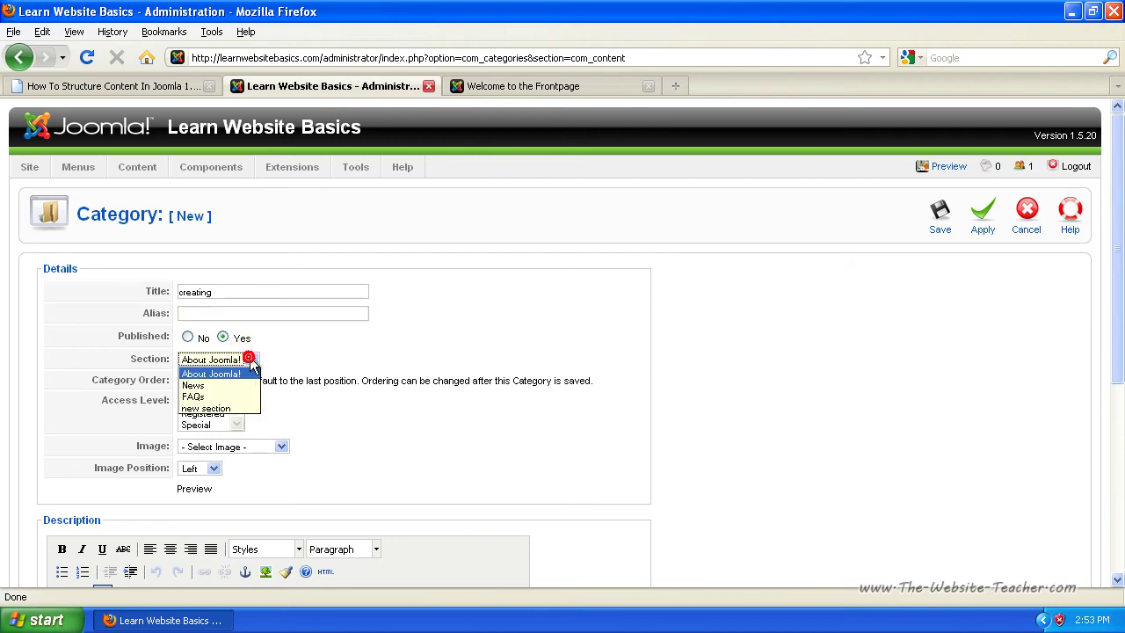
pyautogui.click(234, 410)
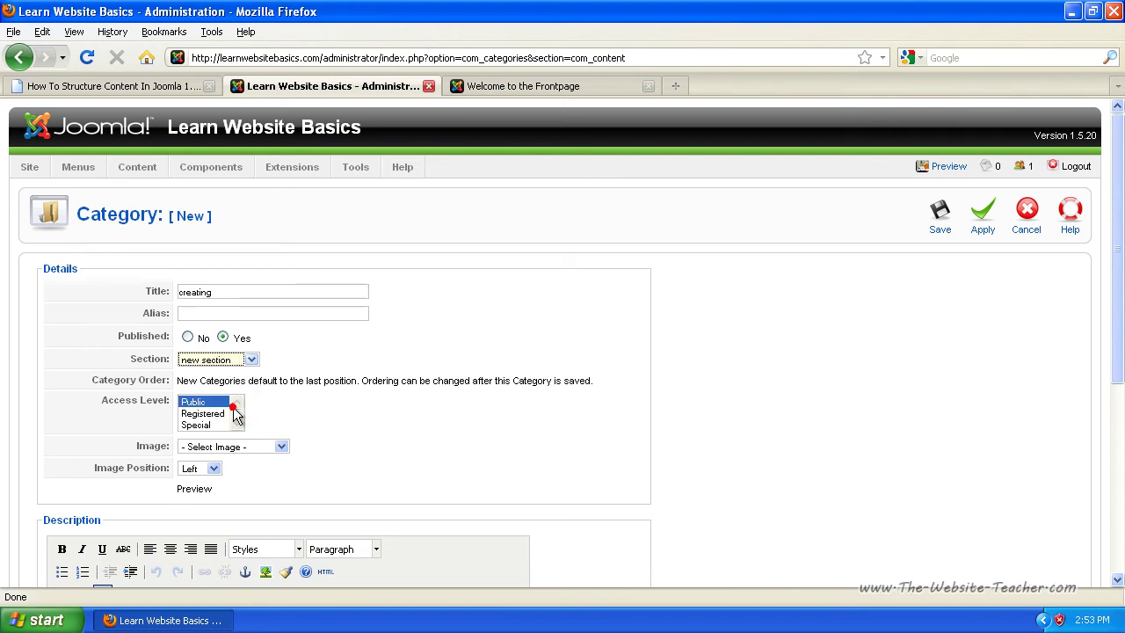
pyautogui.scroll(-4, 442, 386)
pyautogui.click(176, 472)
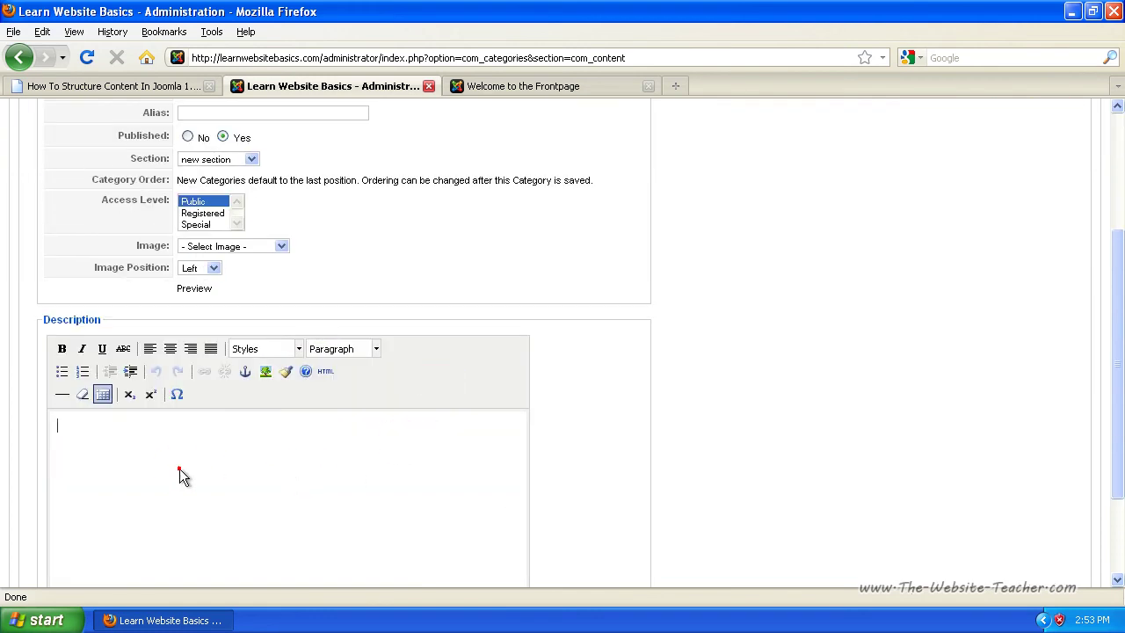
pyautogui.scroll(4, 801, 446)
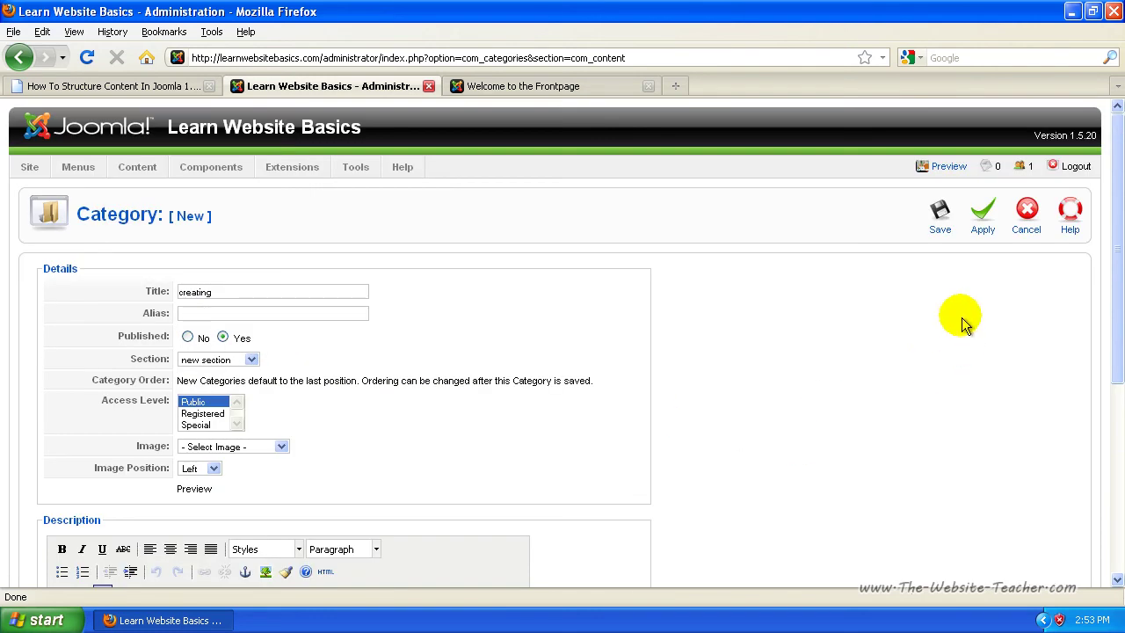
pyautogui.click(940, 215)
# Step: Confirm the list shows 'creating' published and Public under 'new section' with 0 articles
pyautogui.middleClick(1116, 252)
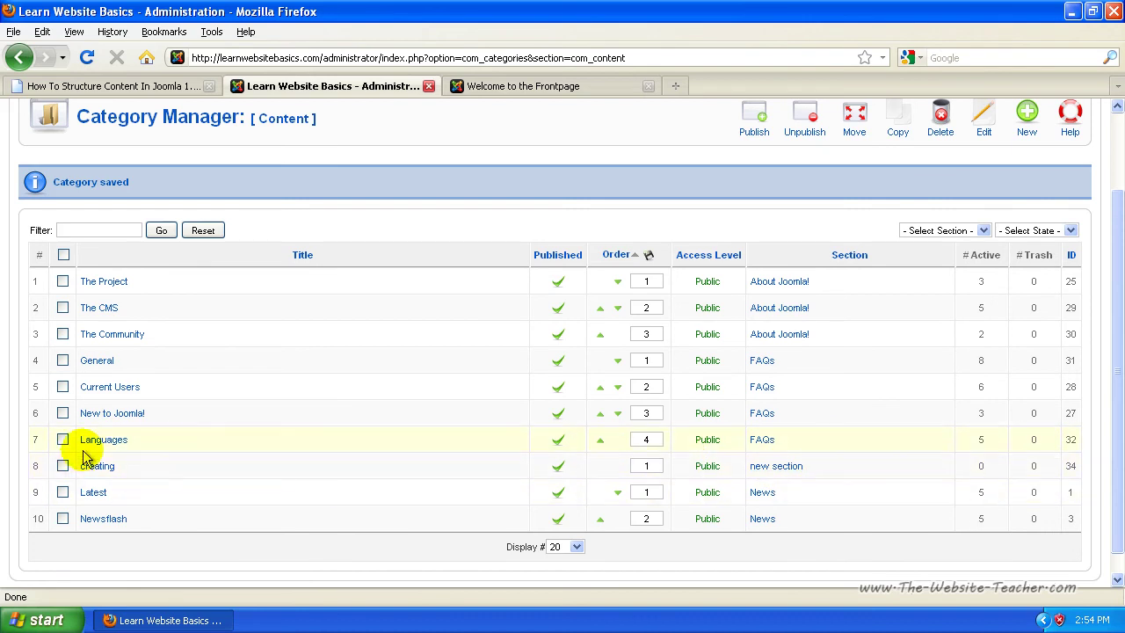
pyautogui.scroll(2, 88, 452)
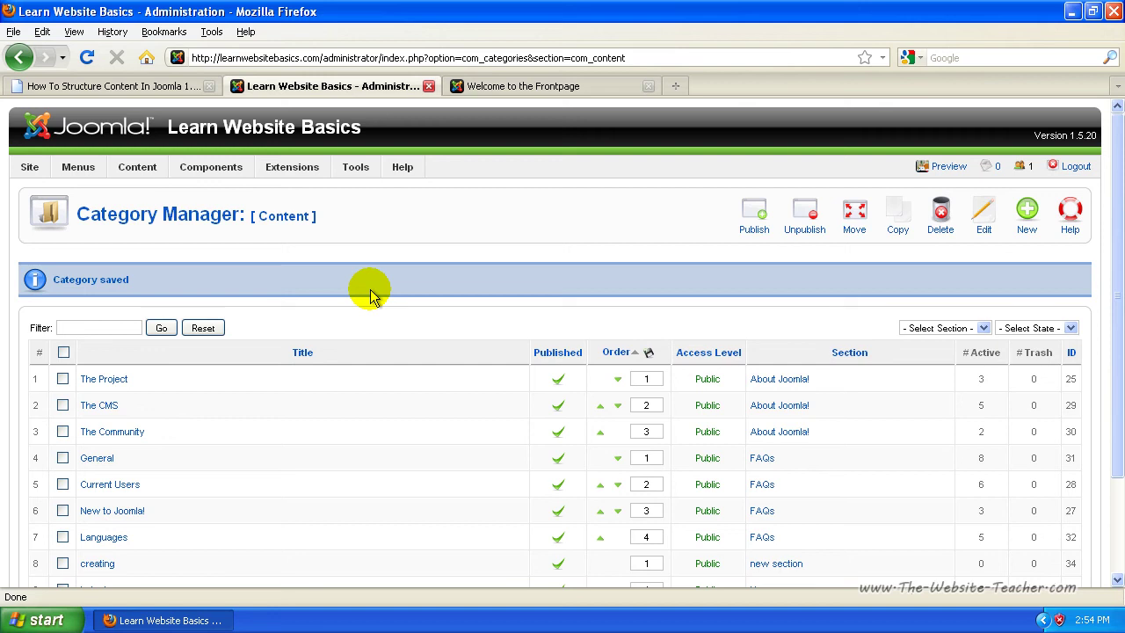
pyautogui.moveTo(119, 171)
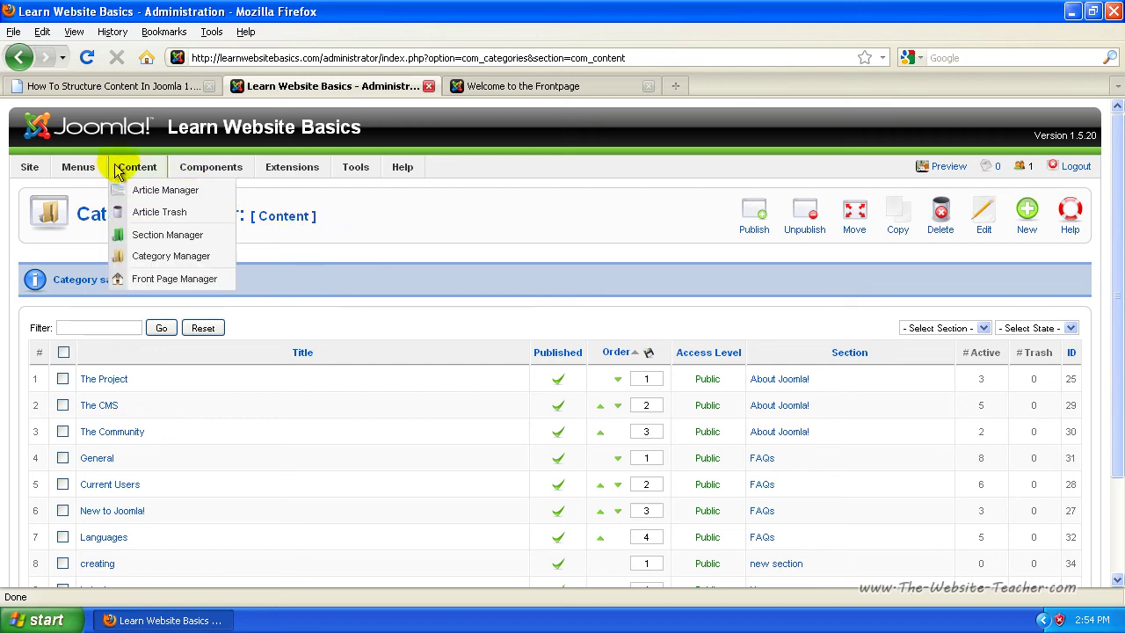
# Step: Open the Article Manager and scroll through the About Joomla! and FAQs articles
pyautogui.click(178, 194)
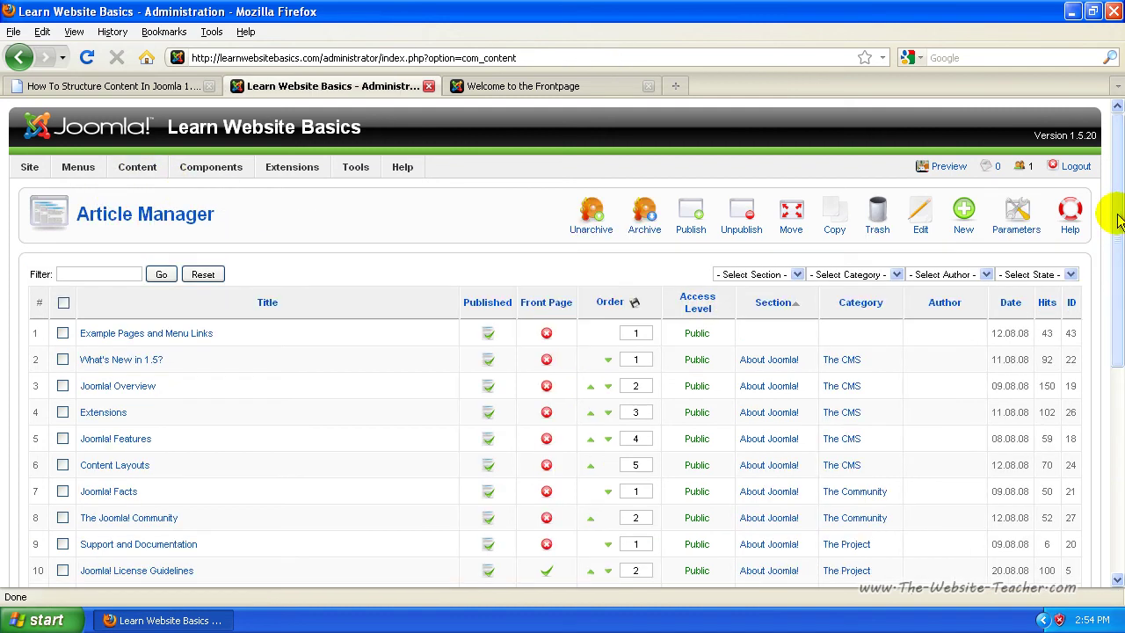
pyautogui.moveTo(1118, 222); pyautogui.dragTo(1112, 274)
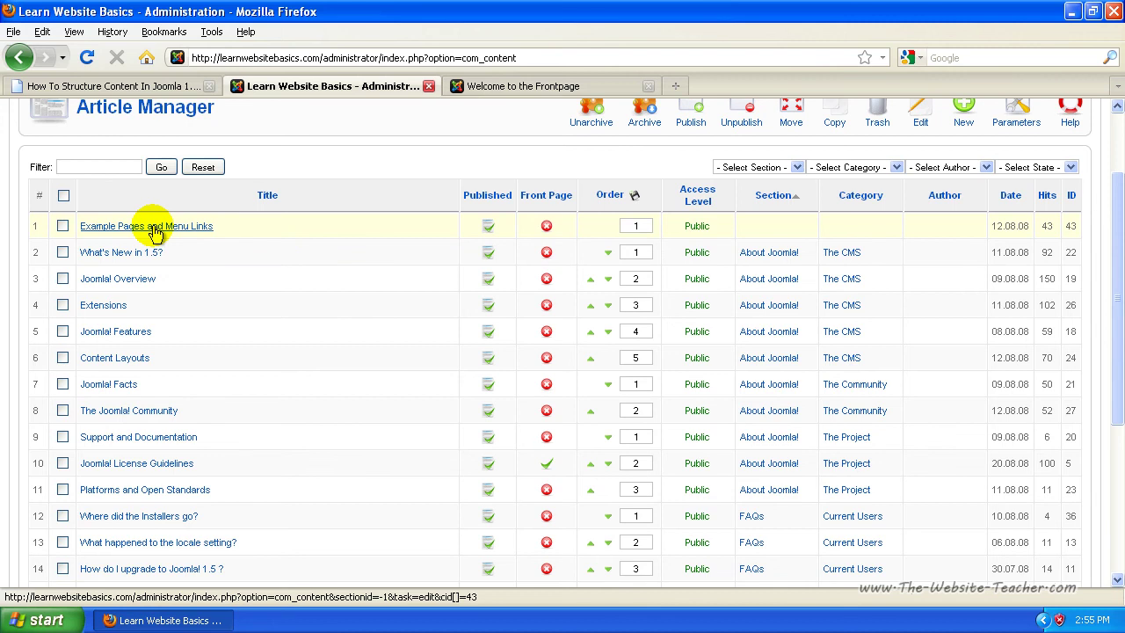
pyautogui.moveTo(1116, 272); pyautogui.dragTo(1116, 212)
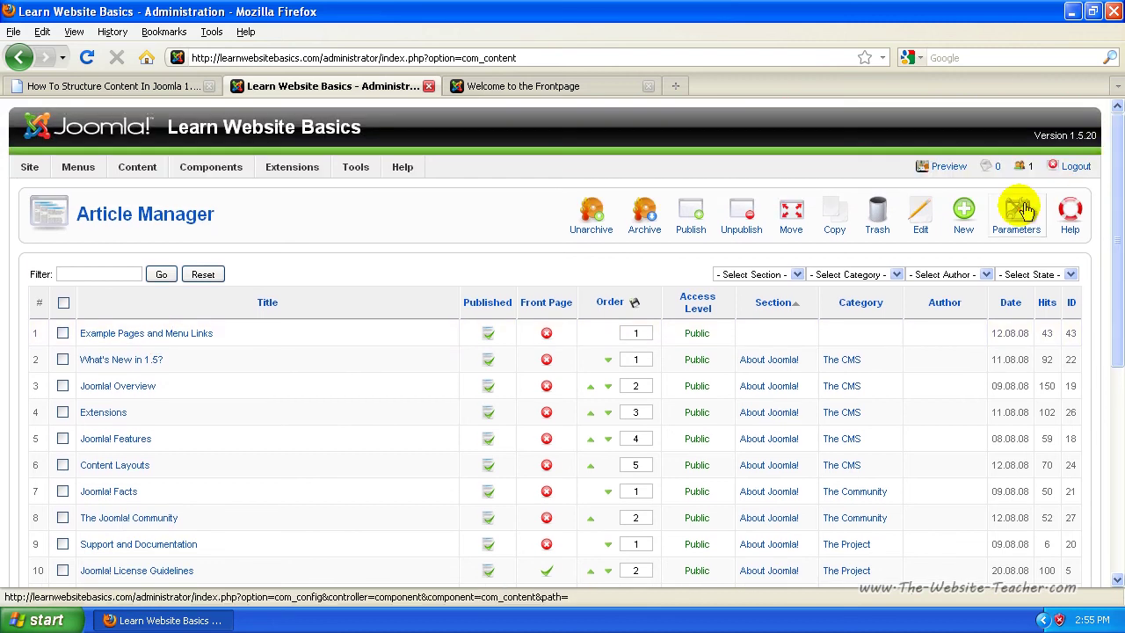
# Step: Start a new article titled 'how to install joomla'
pyautogui.click(963, 215)
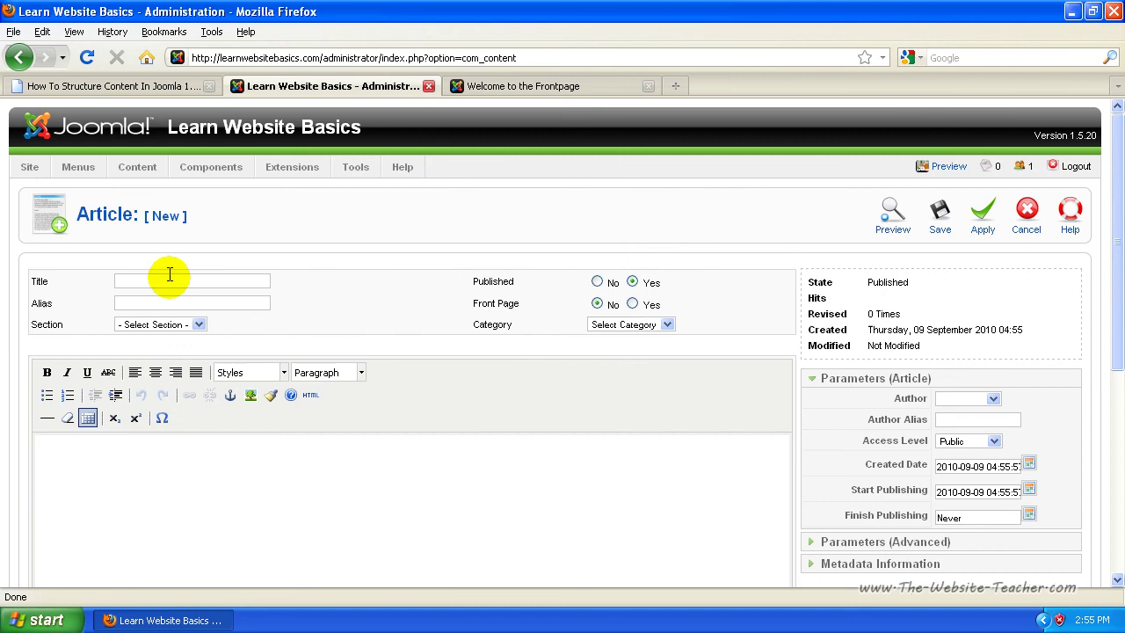
pyautogui.scroll(-2, 361, 372)
pyautogui.click(220, 181)
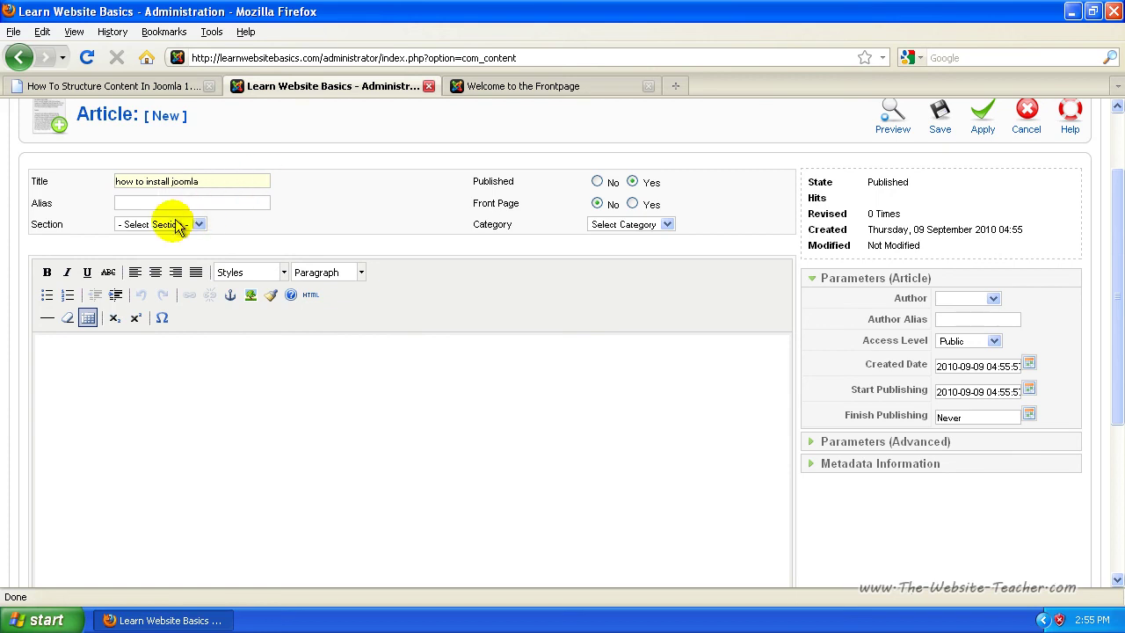
# Step: File the article under section 'new section' and category 'creating'
pyautogui.click(149, 226)
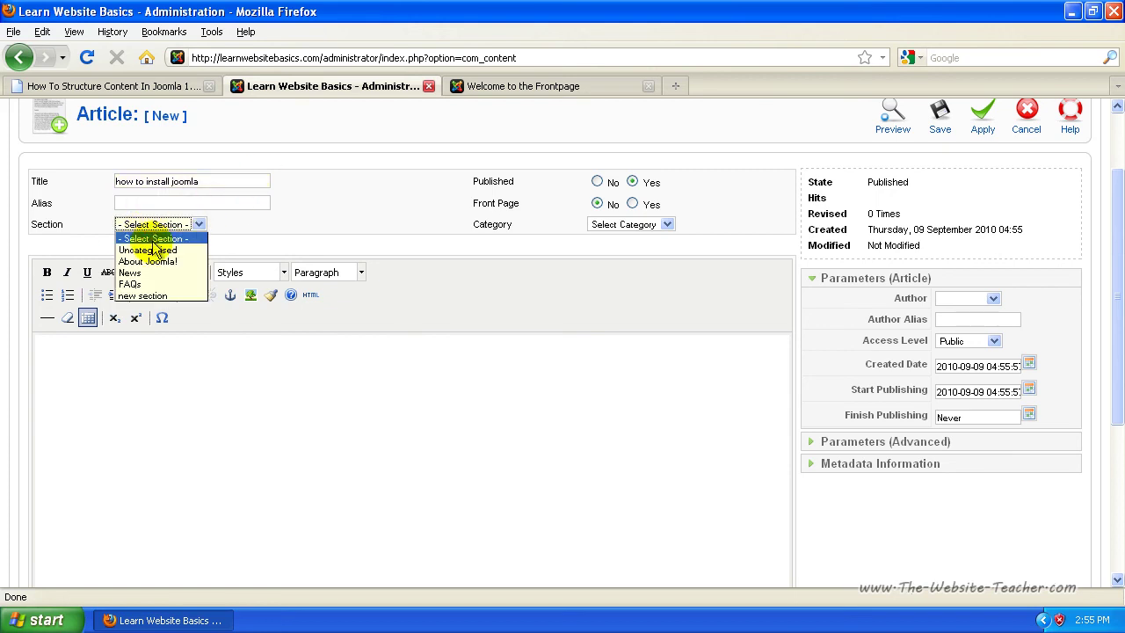
pyautogui.click(150, 296)
pyautogui.click(659, 224)
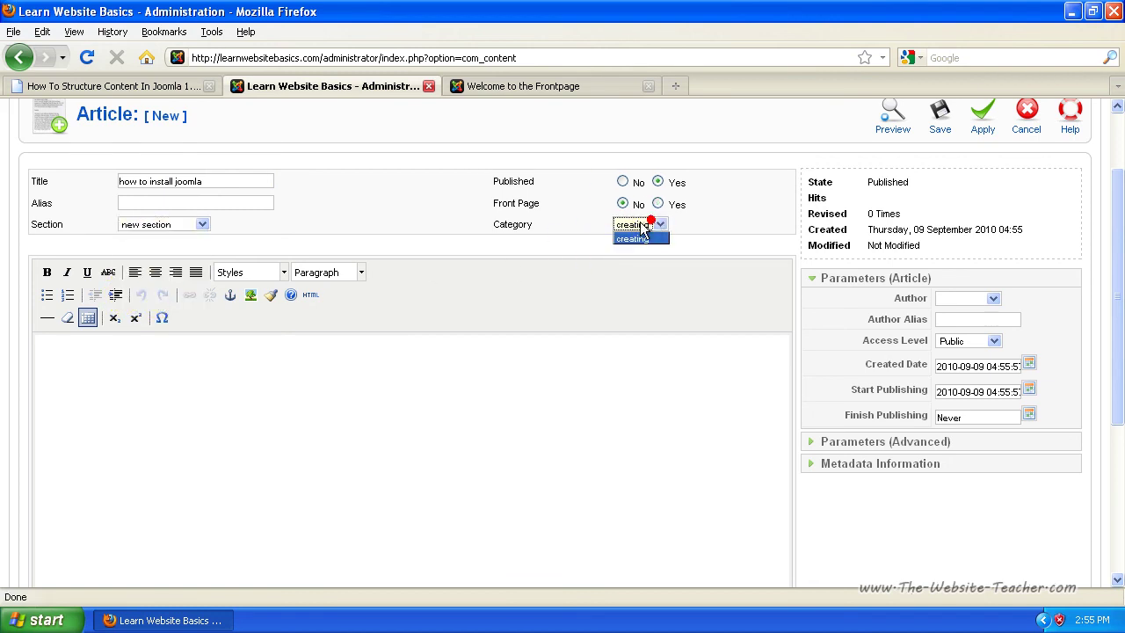
pyautogui.click(638, 229)
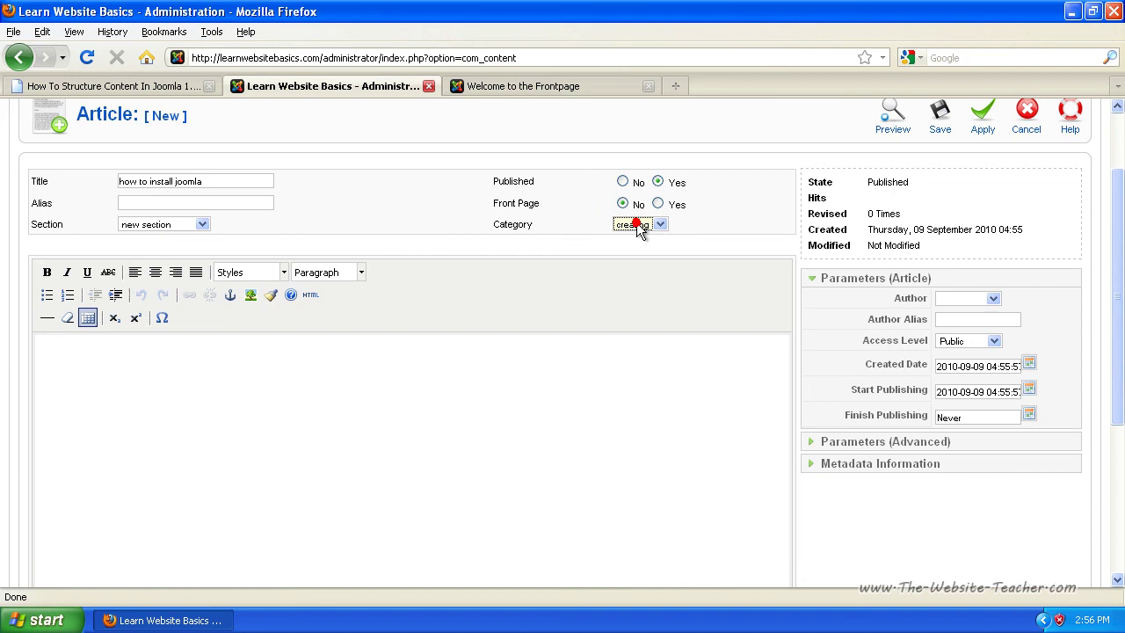
pyautogui.click(651, 225)
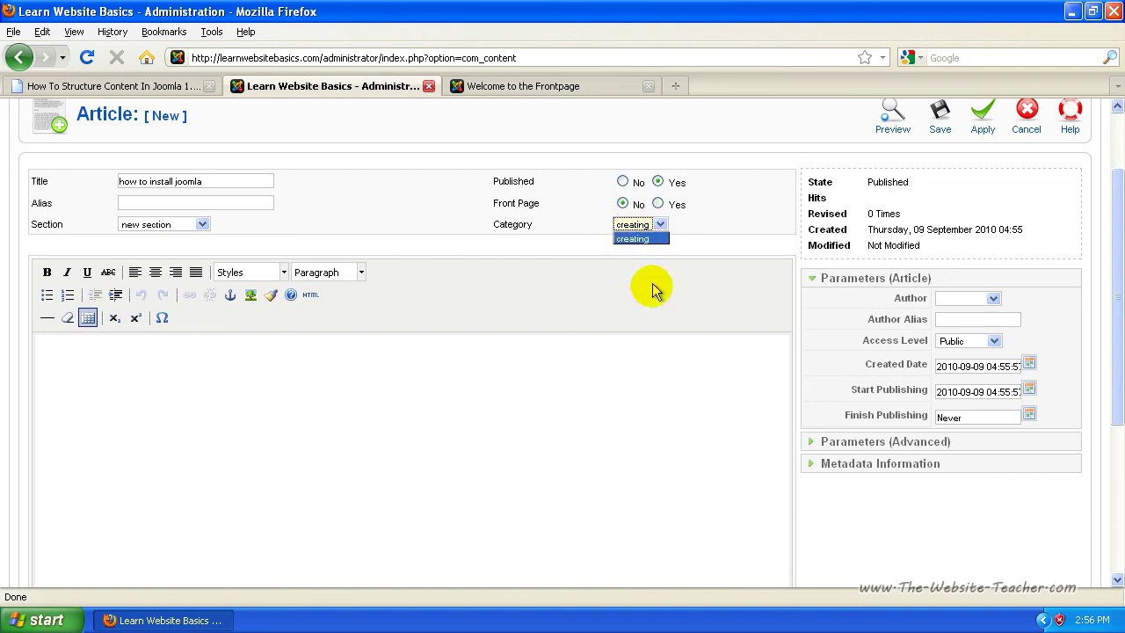
pyautogui.click(659, 226)
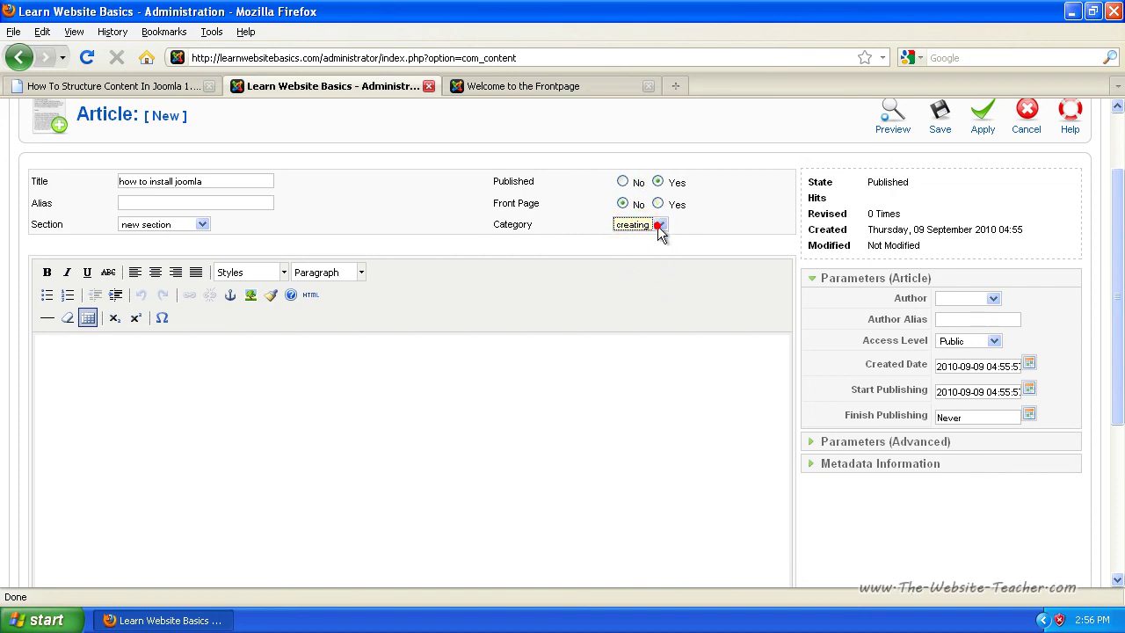
pyautogui.click(624, 453)
pyautogui.scroll(-2, 512, 421)
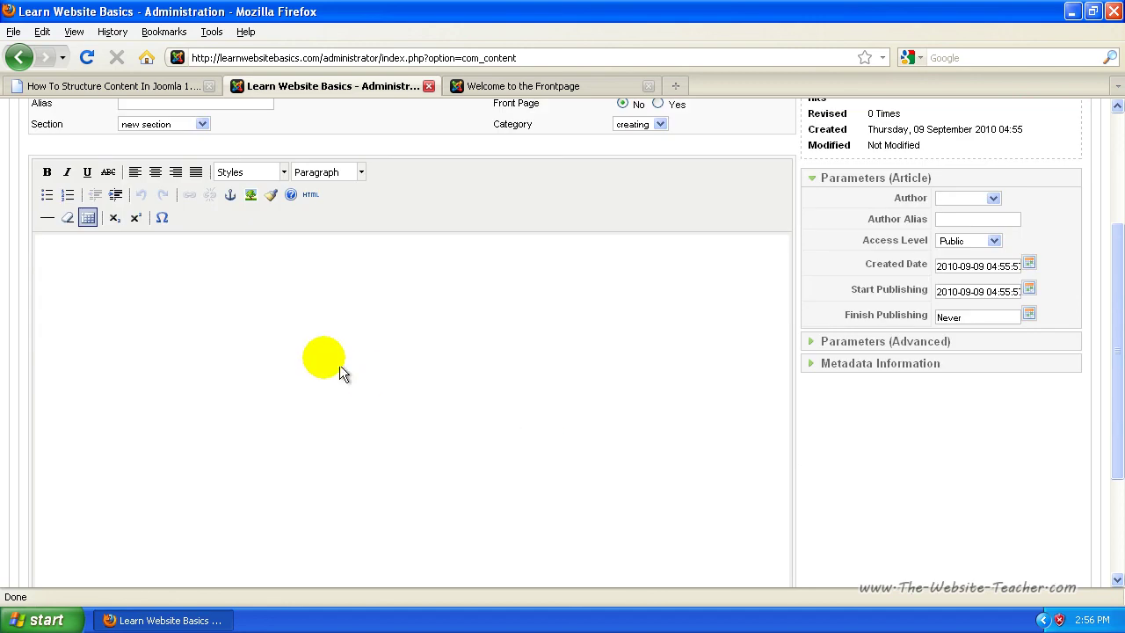
pyautogui.scroll(-2, 263, 342)
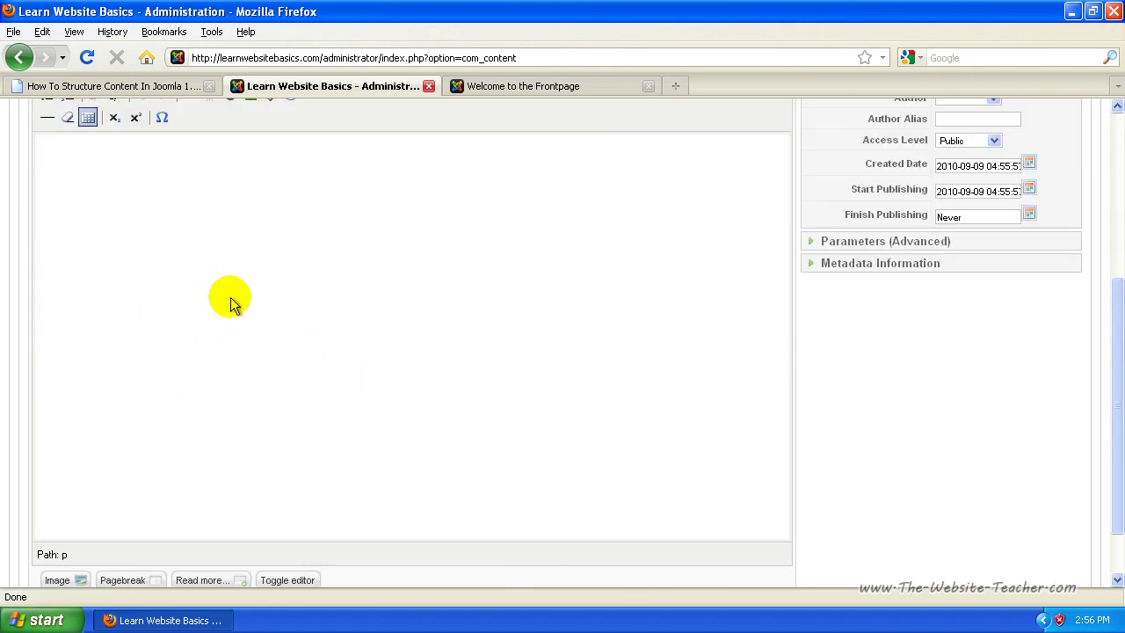
pyautogui.scroll(2, 201, 296)
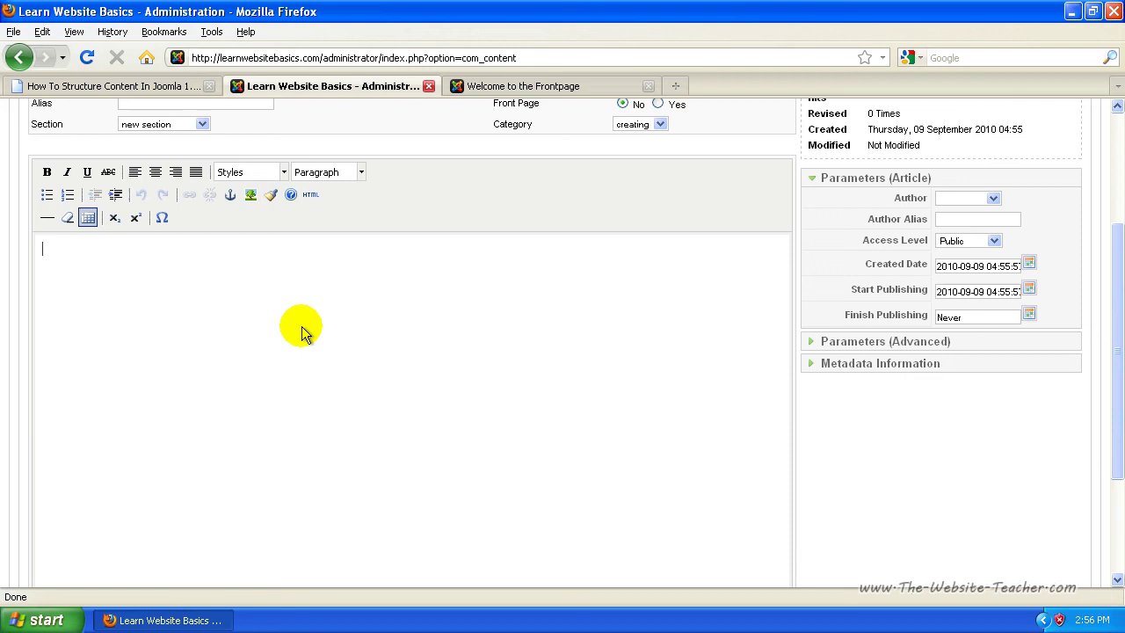
pyautogui.scroll(4, 307, 329)
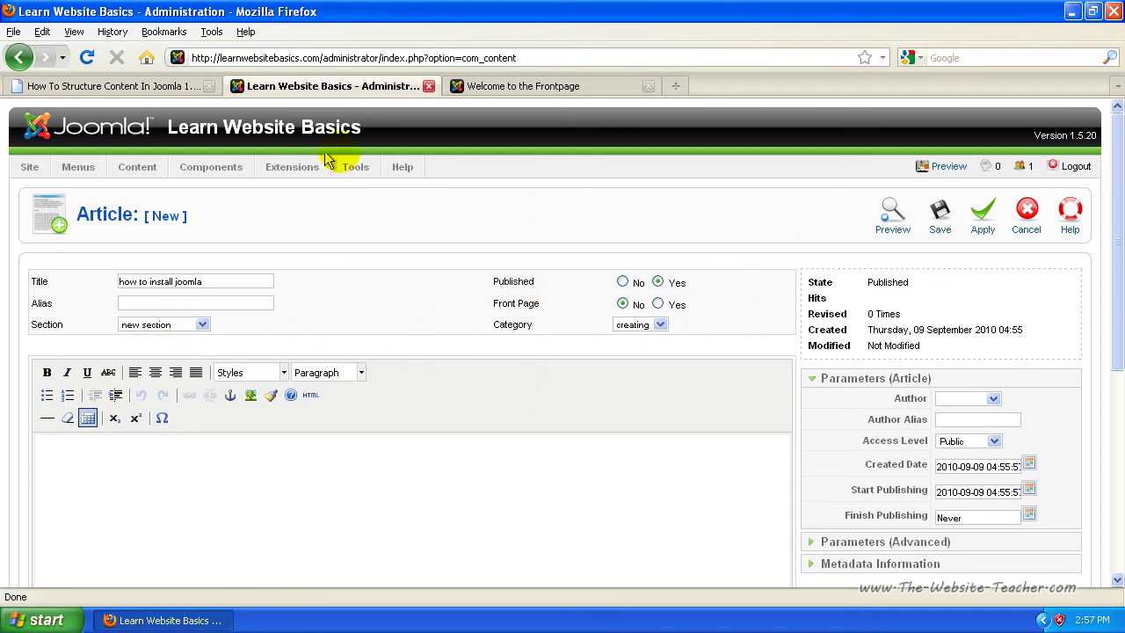
# Step: Return to the 'how to structure content in joomla 1.5' tutorial on The Website Teacher
pyautogui.click(101, 86)
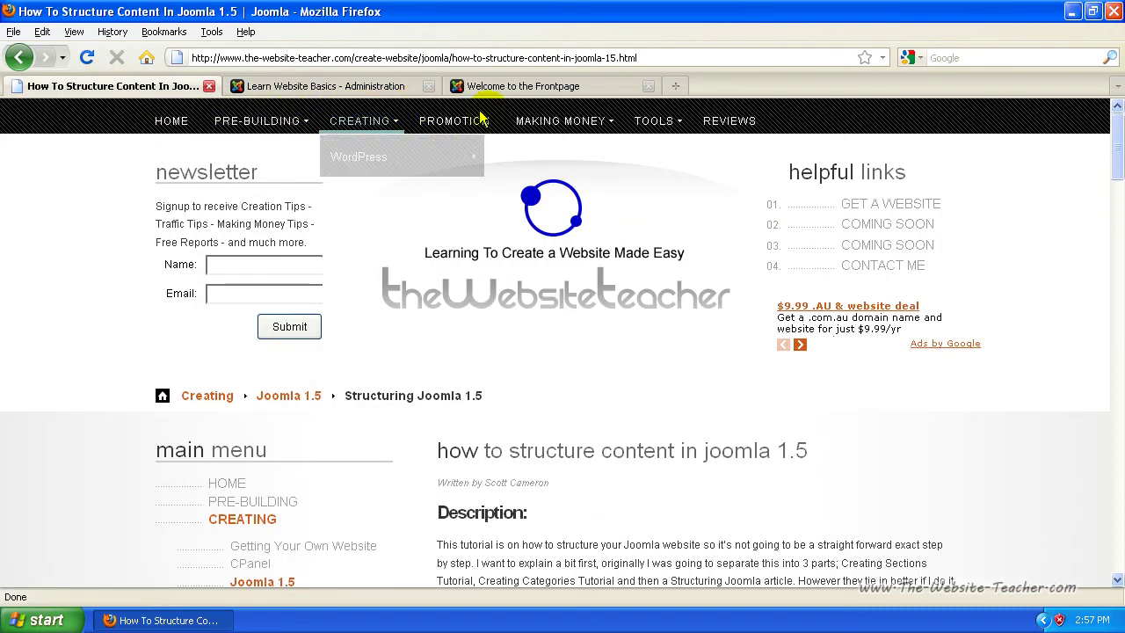
pyautogui.moveTo(585, 120)
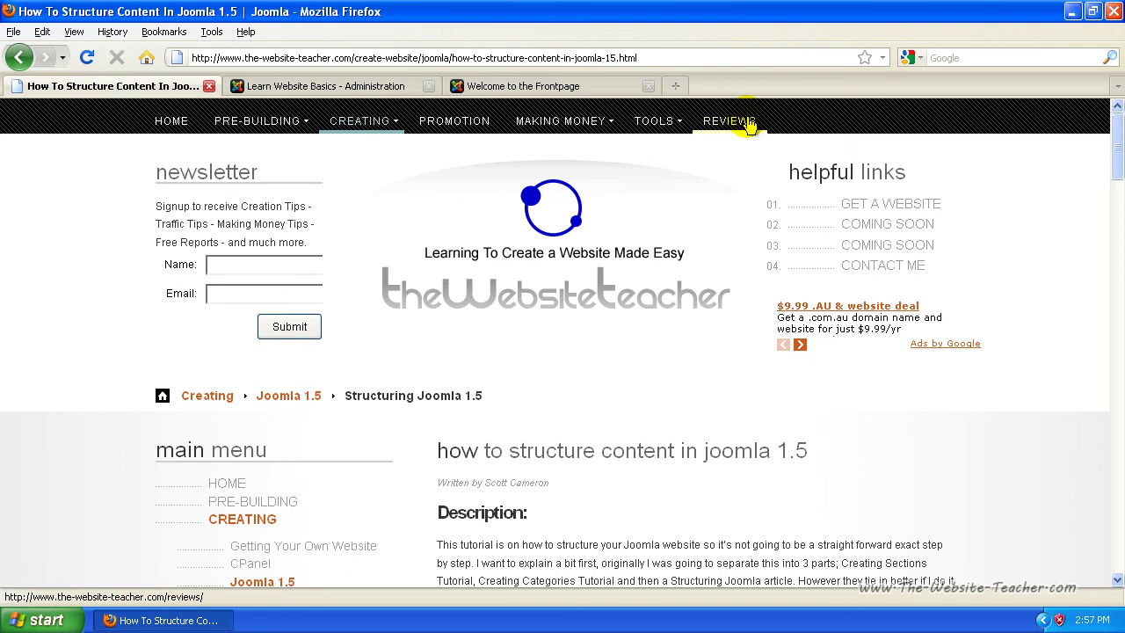
pyautogui.moveTo(374, 125)
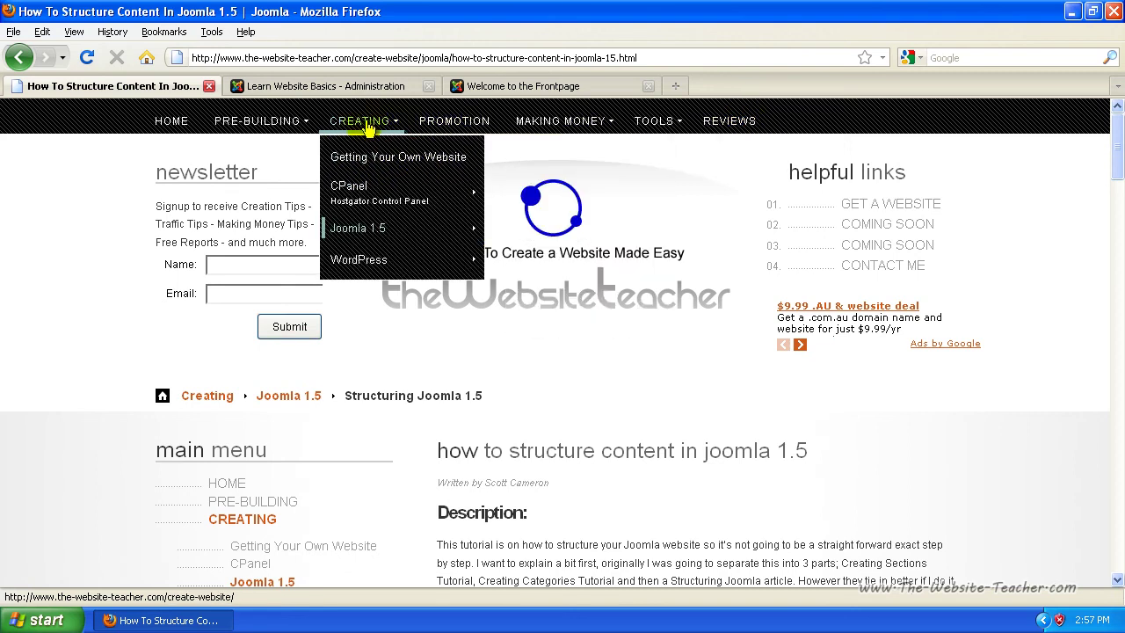
pyautogui.moveTo(290, 126)
pyautogui.moveTo(353, 195)
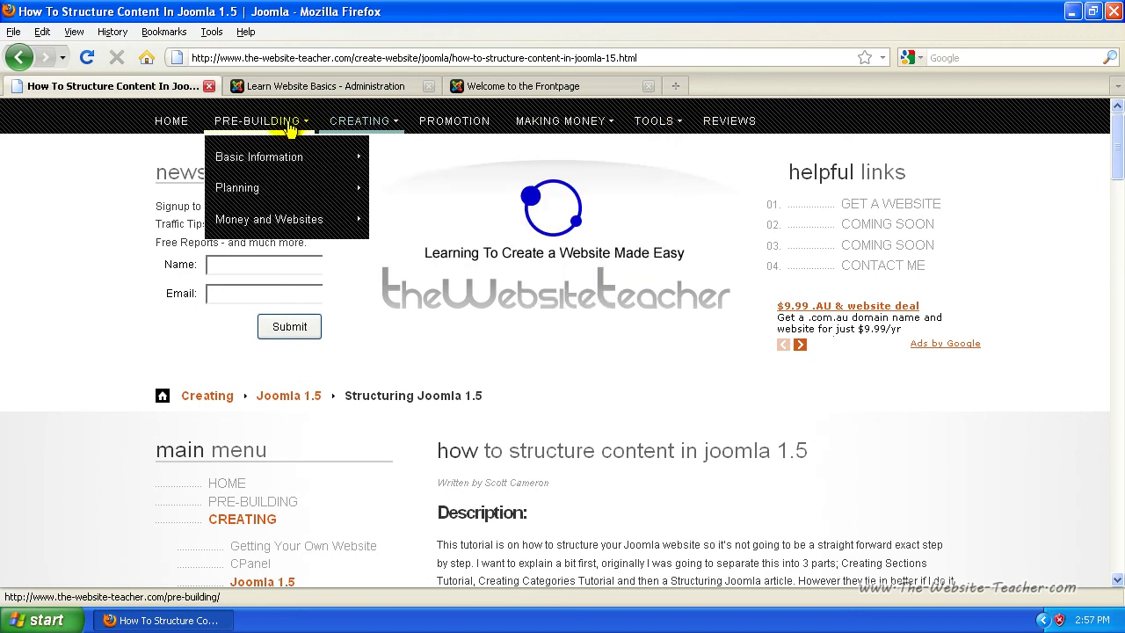
pyautogui.moveTo(364, 248)
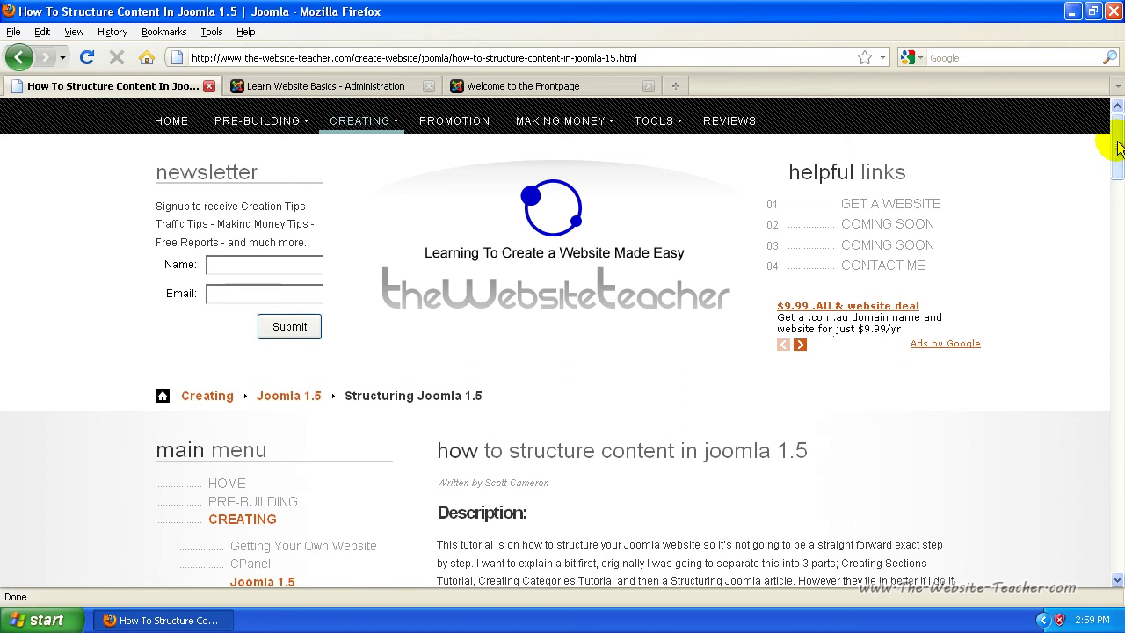
pyautogui.moveTo(1118, 148); pyautogui.dragTo(1080, 533)
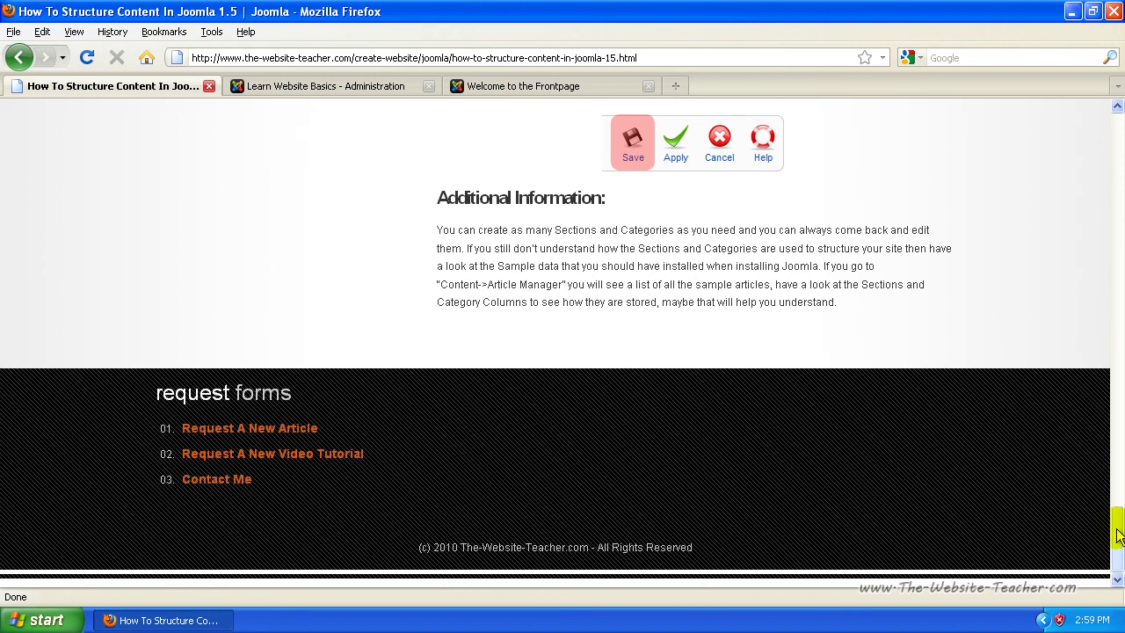
pyautogui.moveTo(1117, 536); pyautogui.dragTo(1116, 123)
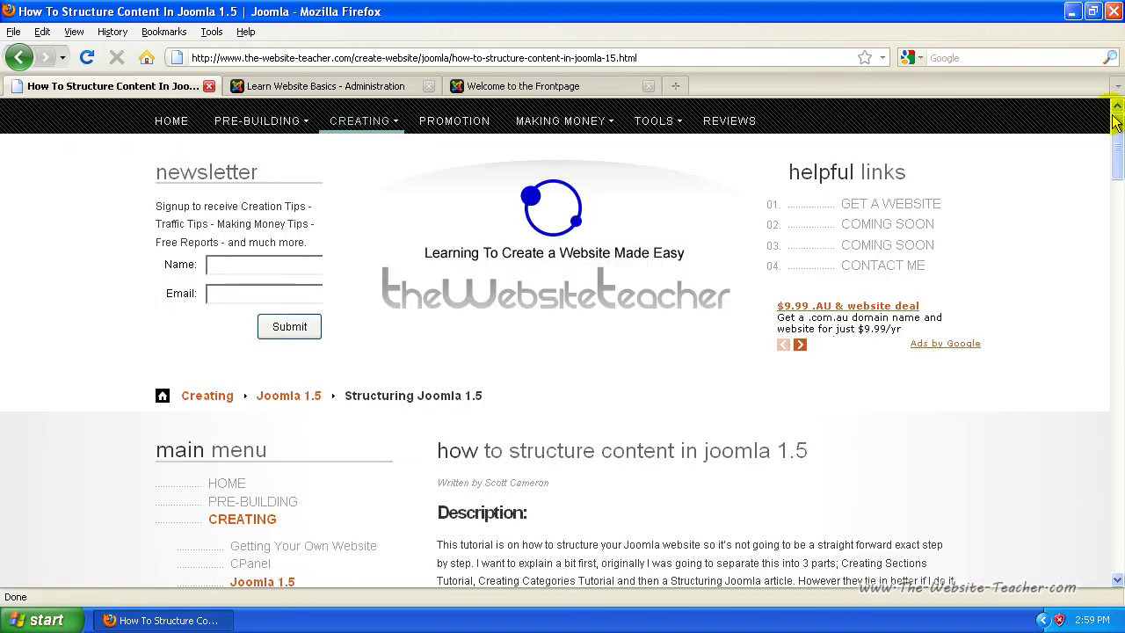